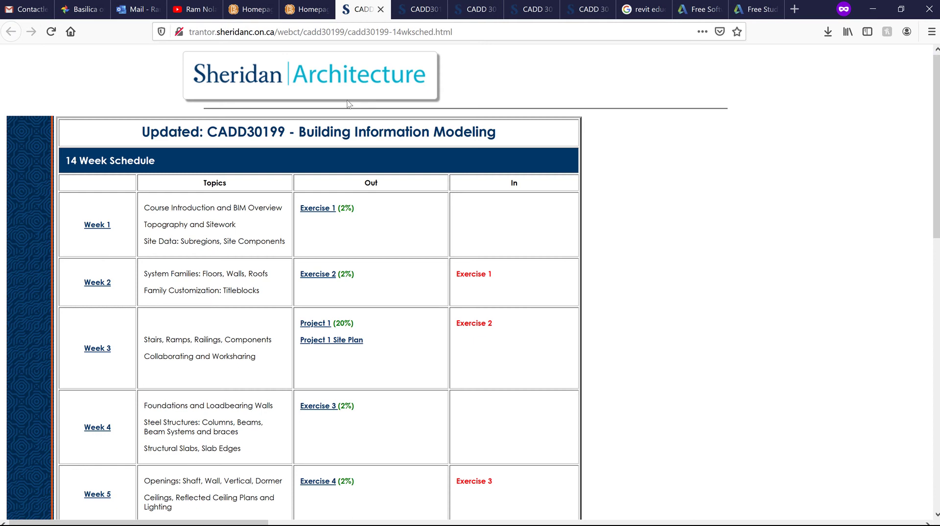
- Open the Week 1 outline from the 14 Week Schedule in a new tab and view it
right_click(100, 233)
left_click(130, 238)
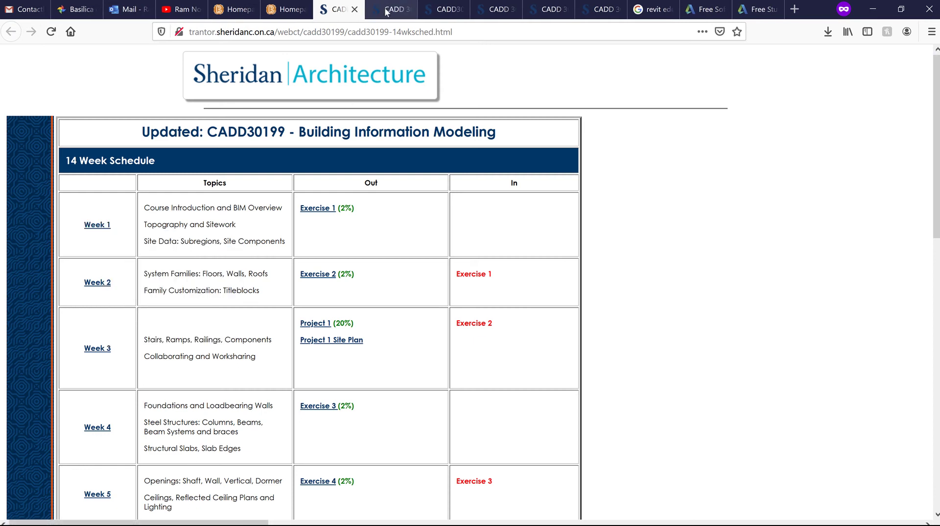
left_click(387, 10)
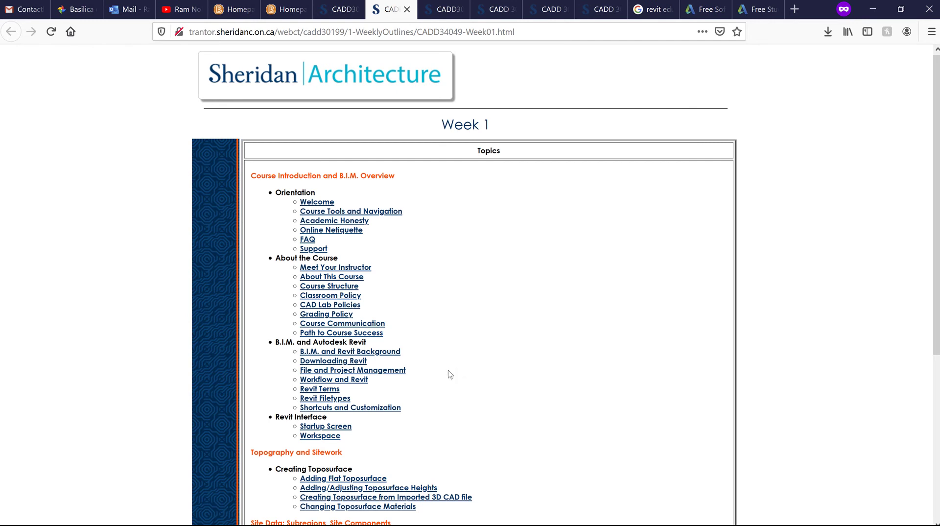
- Open the Downloading Revit page from the Week 1 topics in a new tab and read through its procedure
right_click(359, 365)
left_click(392, 371)
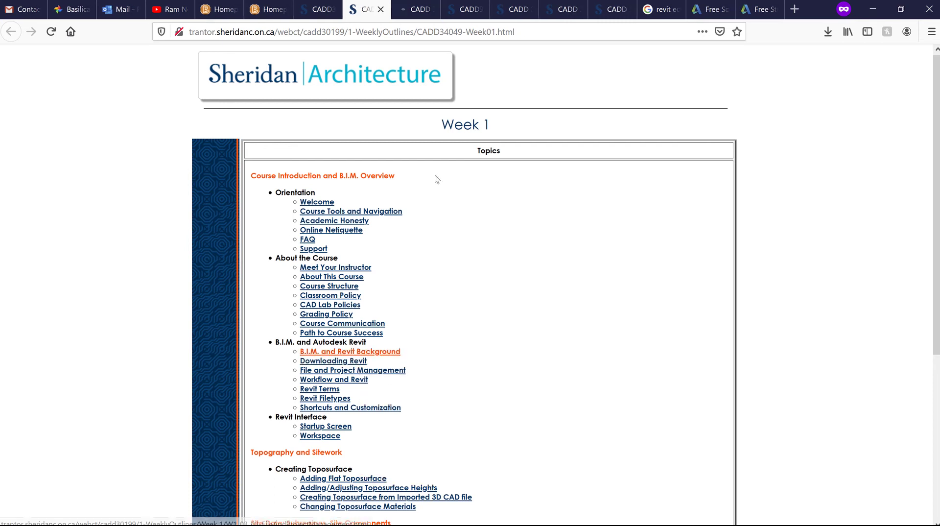
left_click(410, 11)
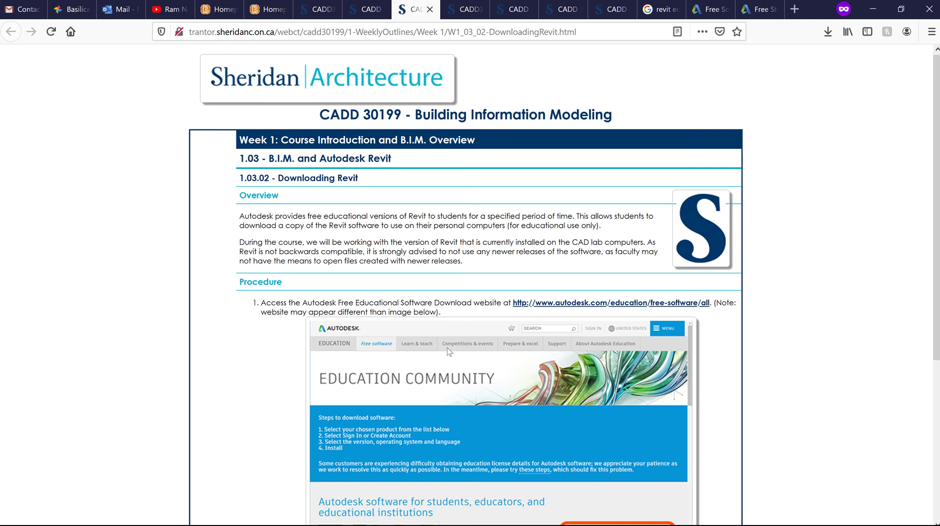
scroll(448, 350, "down", 5)
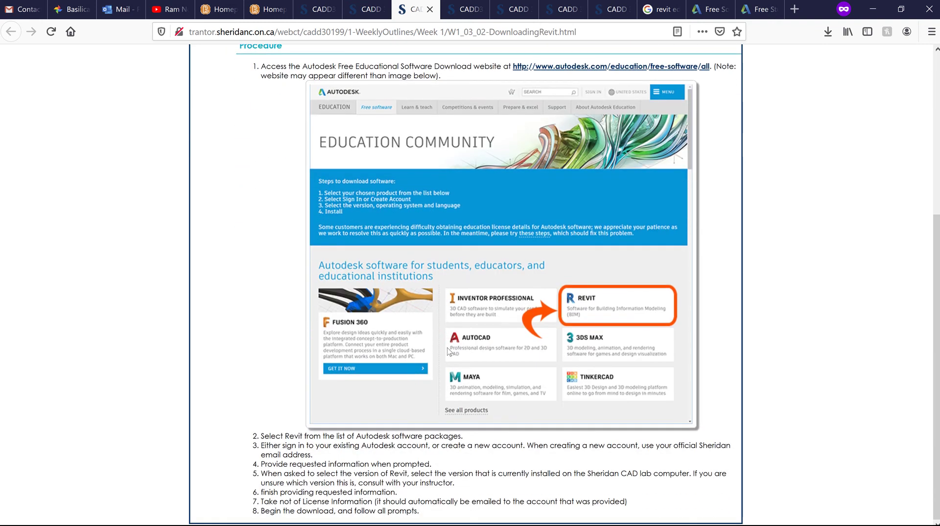
scroll(448, 350, "up", 5)
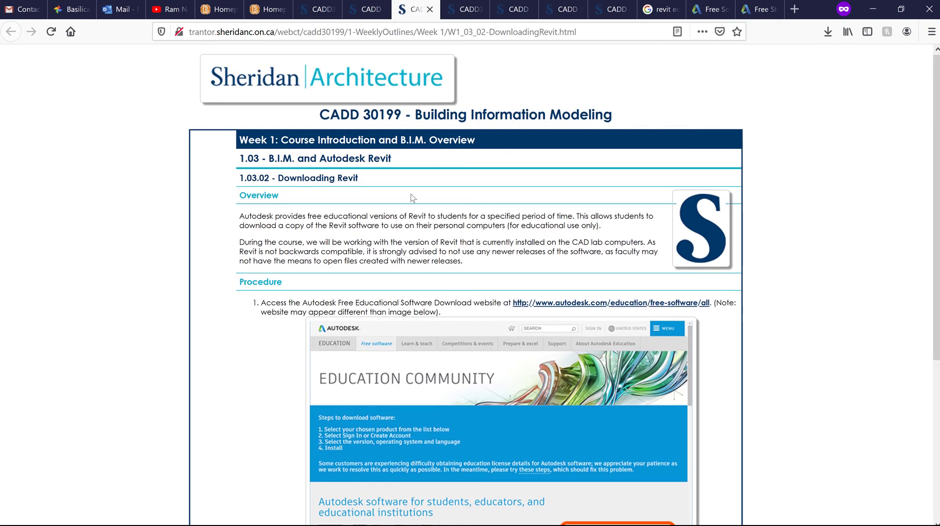
- Return to the 14 Week Schedule and open the Exercise 1 page in a new tab to read it
left_click(365, 10)
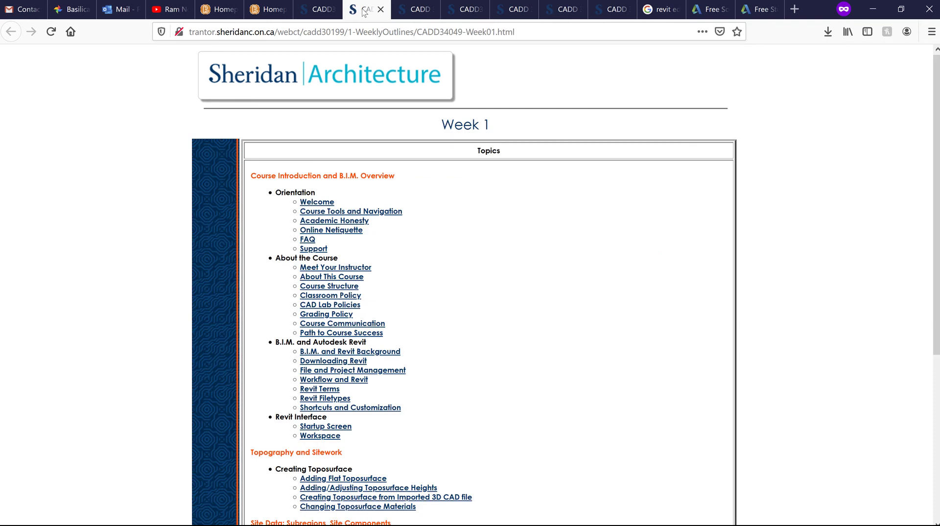
left_click(320, 12)
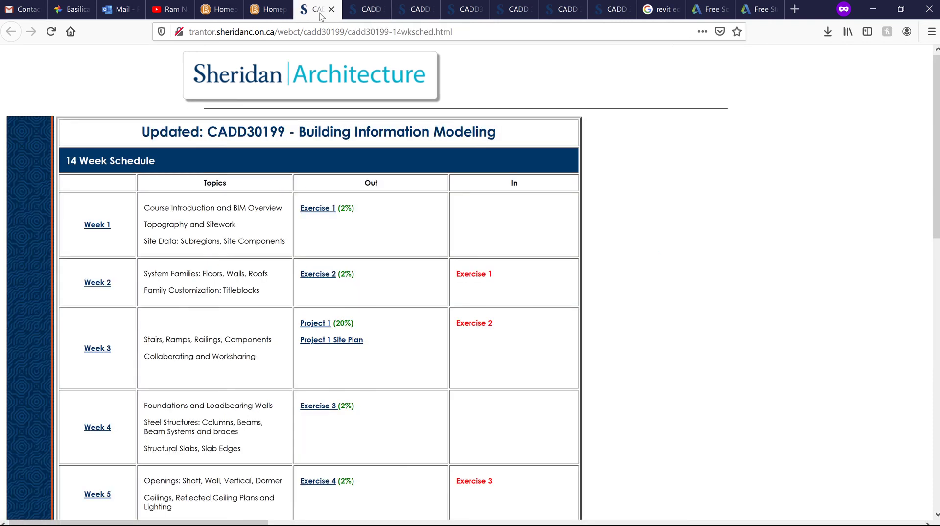
right_click(320, 211)
left_click(342, 216)
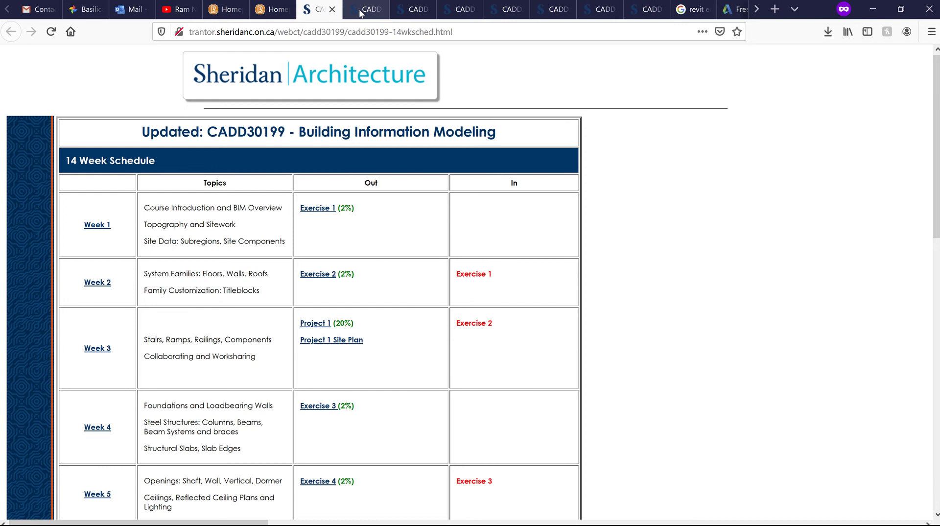
left_click(363, 10)
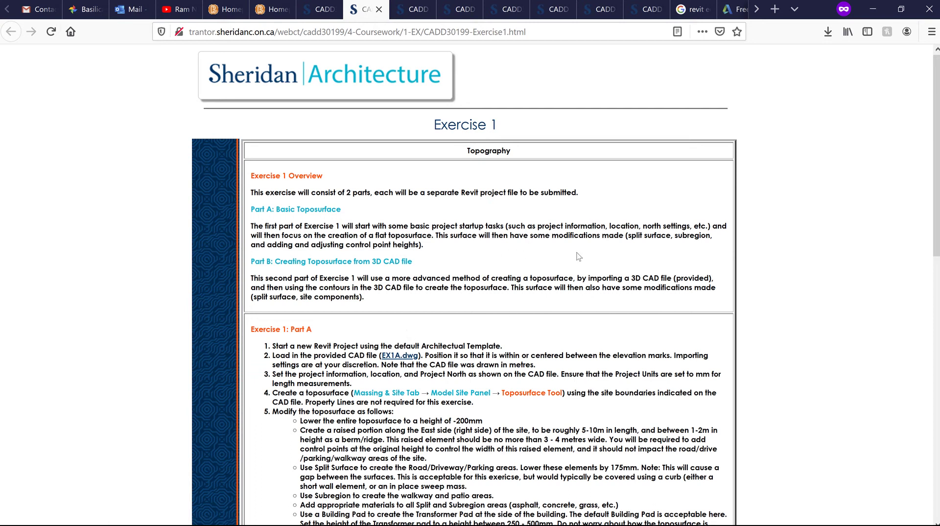
- Open the downloaded EX1A.dwg site drawing in AutoCAD and switch to it
left_click(829, 32)
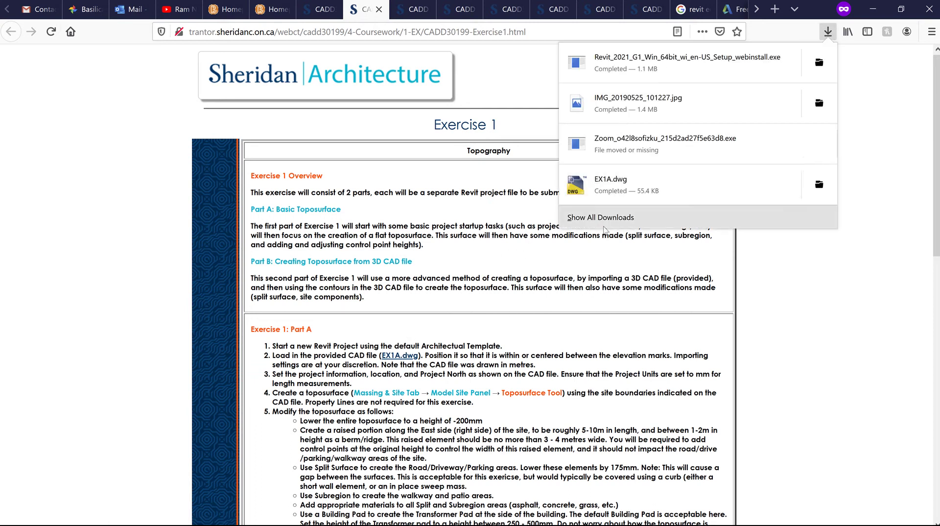
left_click(626, 192)
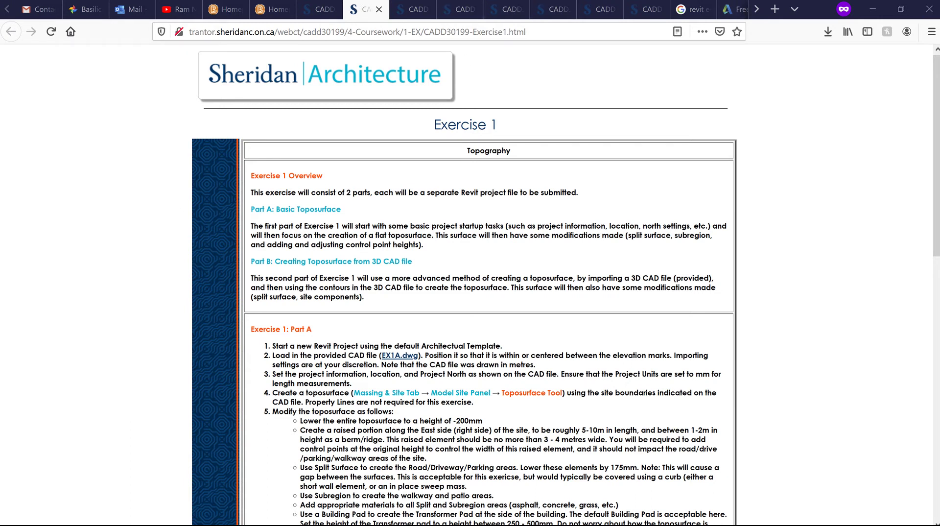
key("alt+Tab")
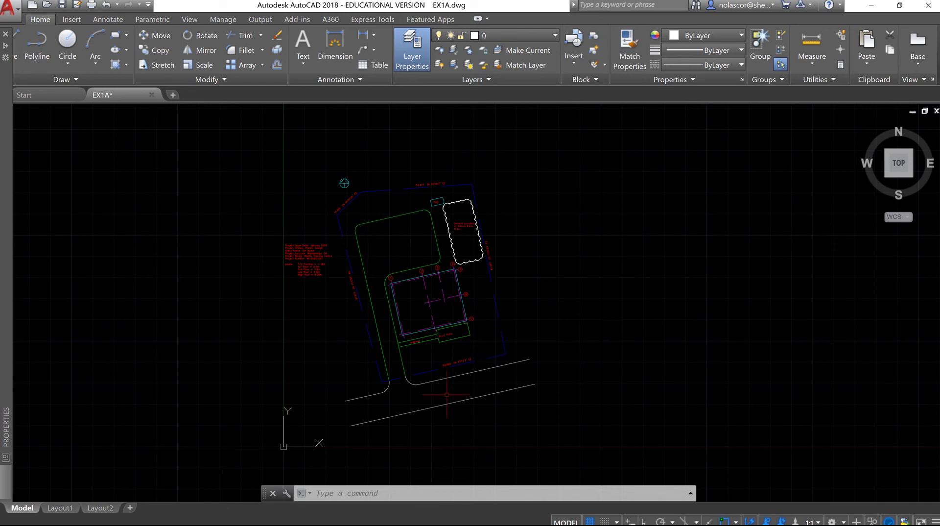
- Measure the length of the site's south property line between its two corner endpoints with the DIST command
type("di")
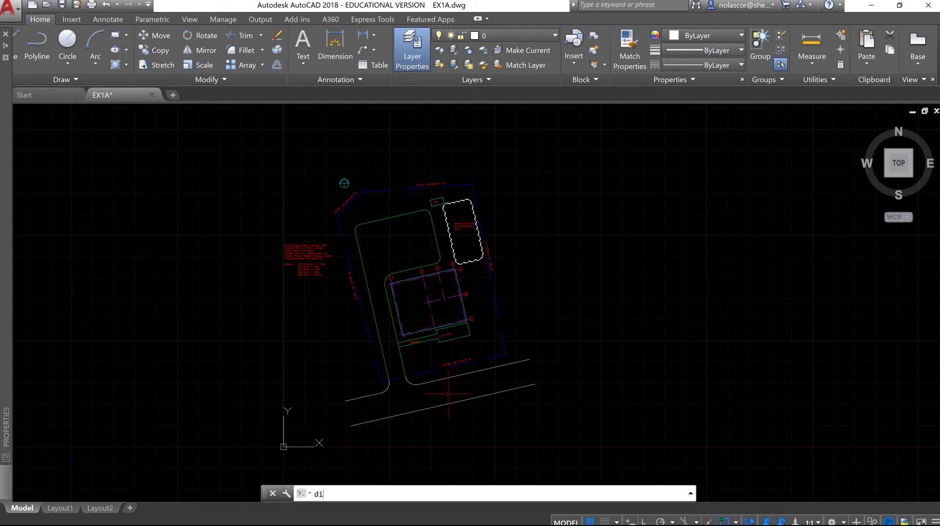
key("Return")
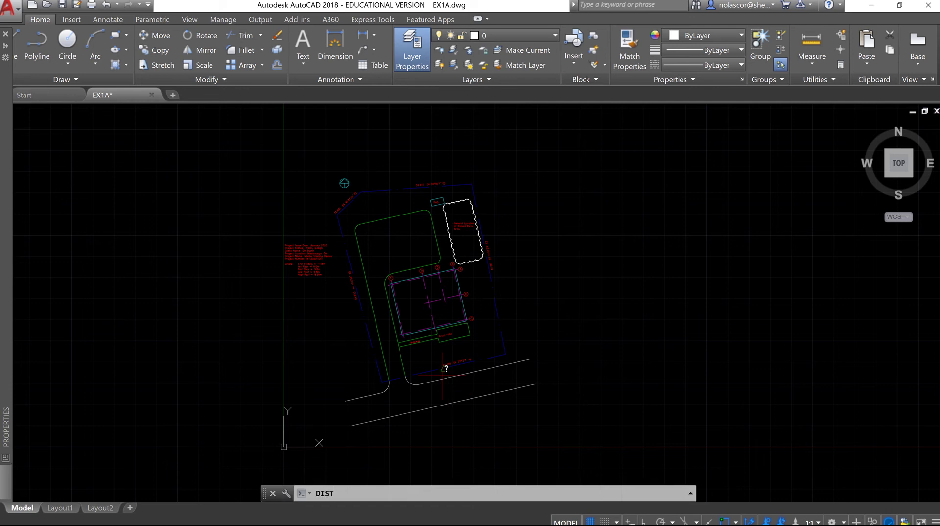
scroll(443, 371, "up", 2)
scroll(444, 371, "up", 3)
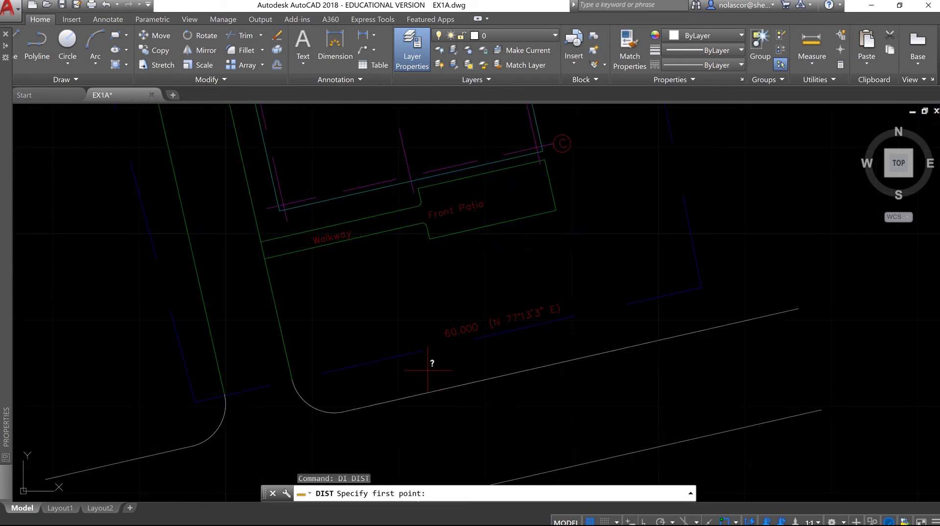
left_click(197, 395)
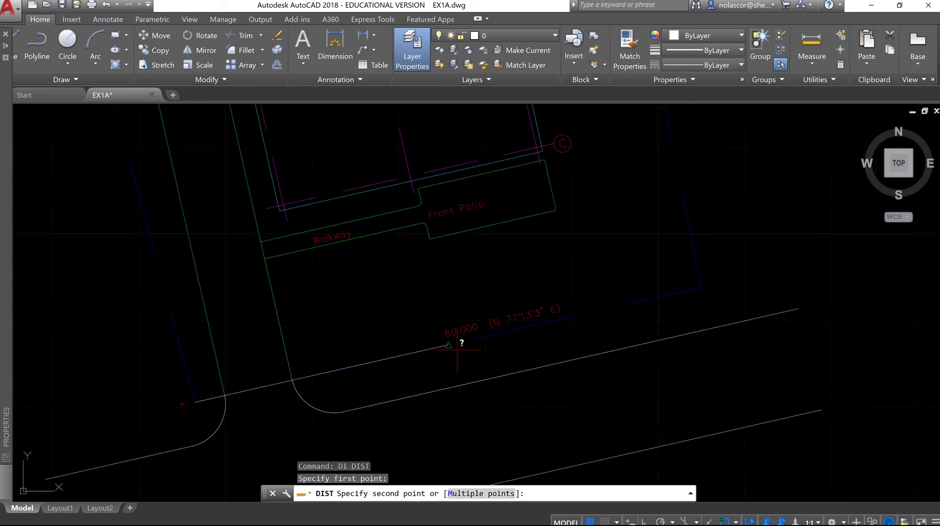
left_click(702, 287)
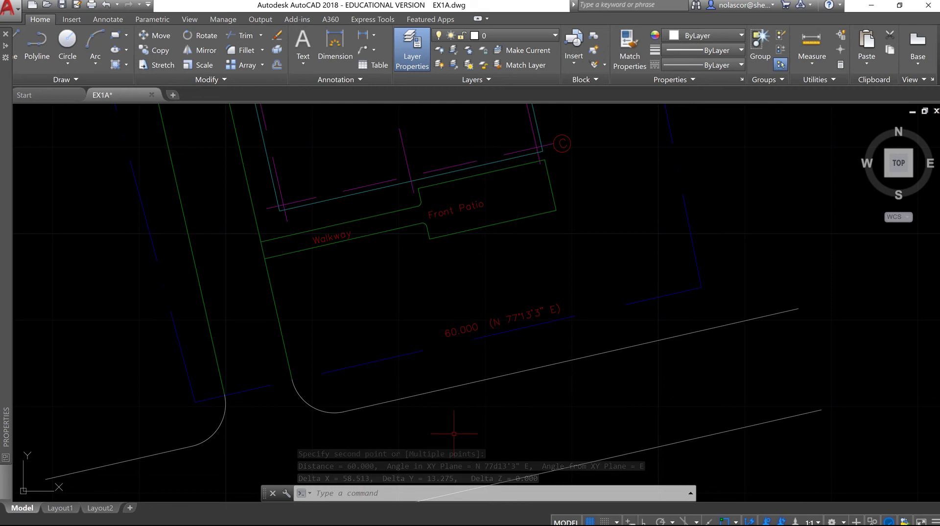
- Check the length, angle and insertion scale settings in the drawing's units with the UNITS command
type("un")
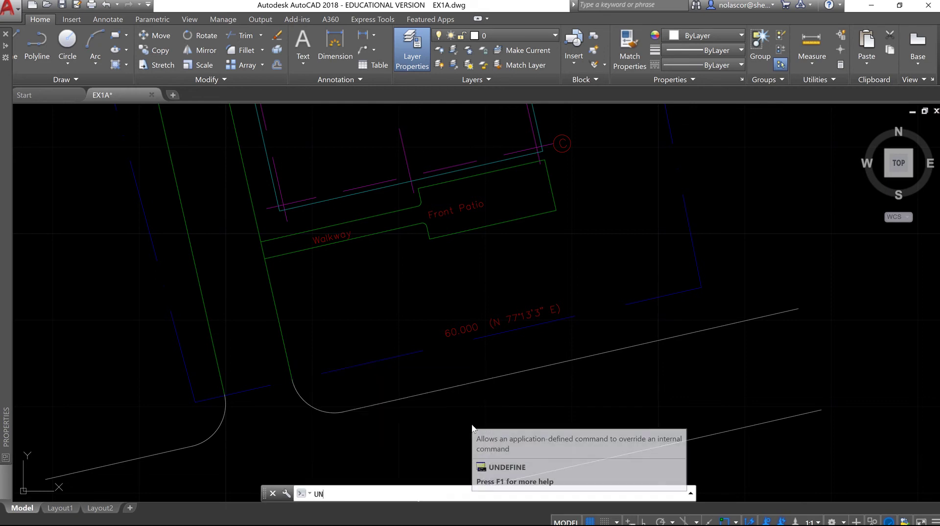
key("Return")
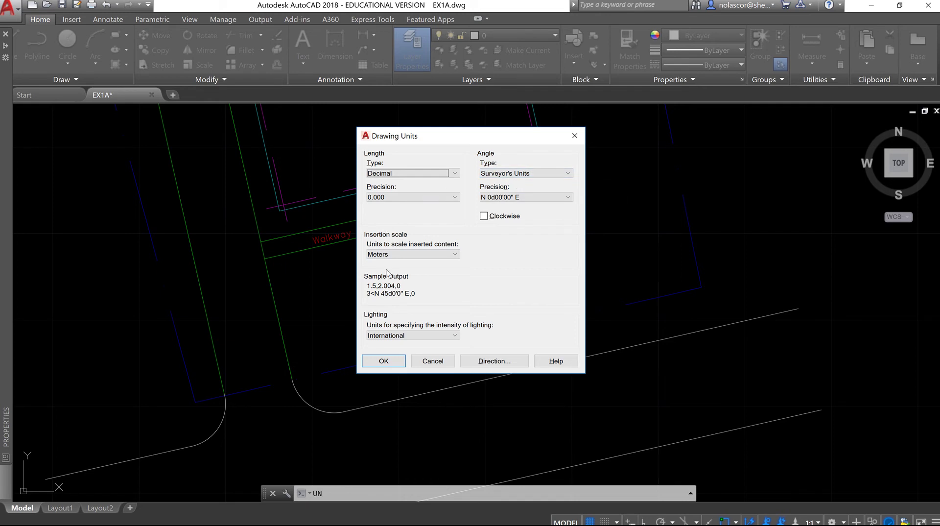
left_click(387, 363)
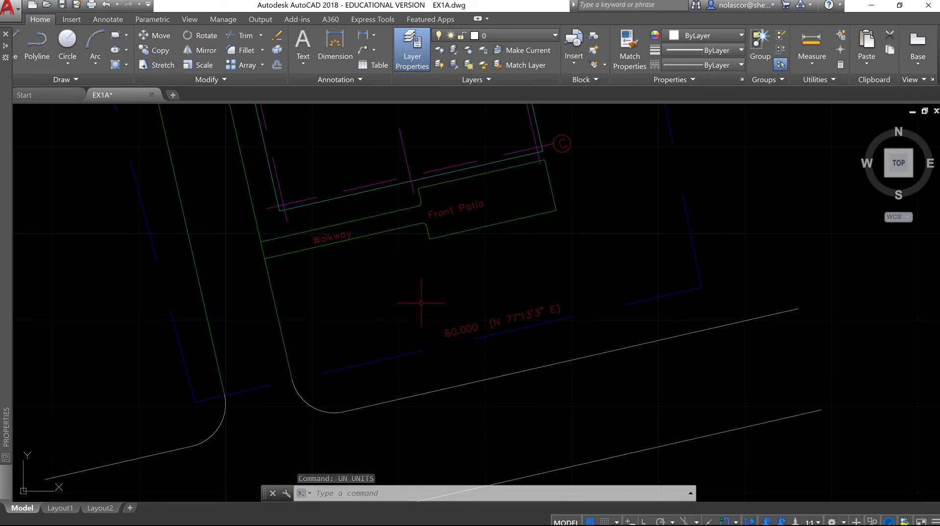
- Switch to the Revit 2020 home screen to start a new model
key("alt+Tab")
key("alt+Tab")
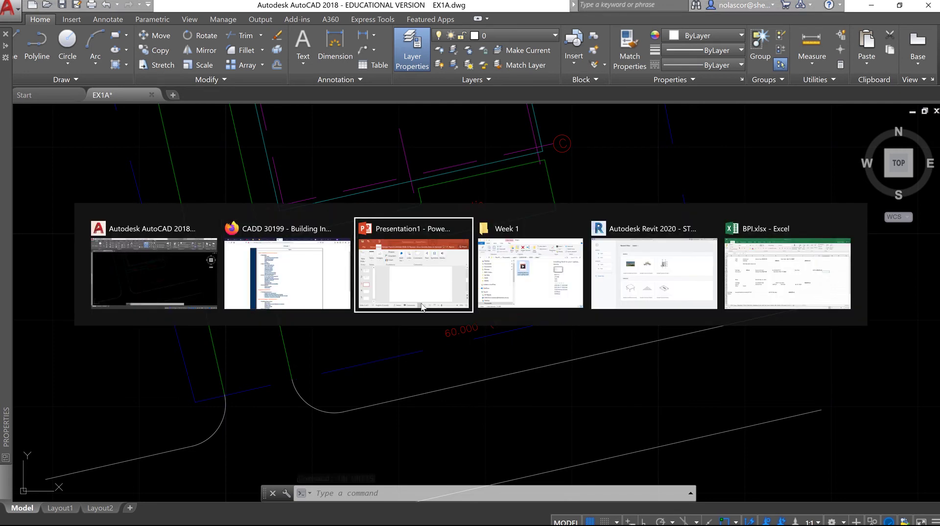
left_click(678, 280)
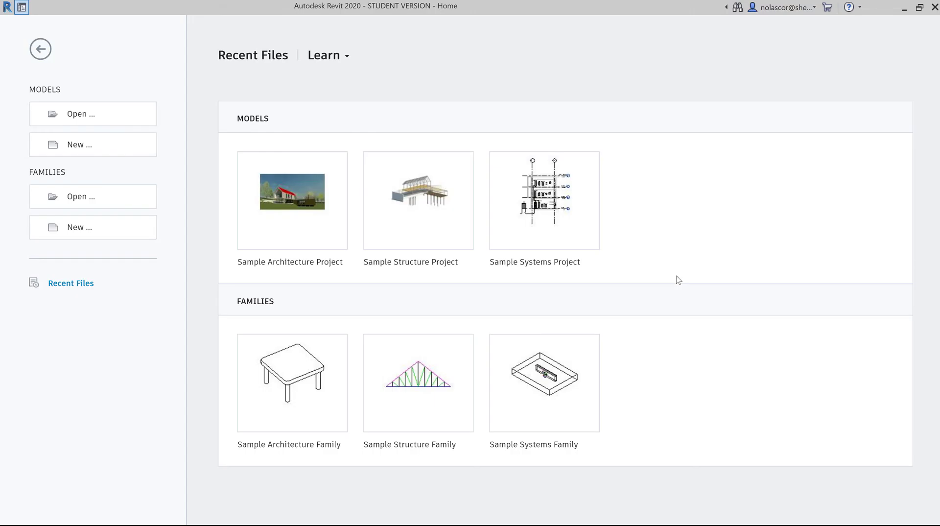
left_click(79, 150)
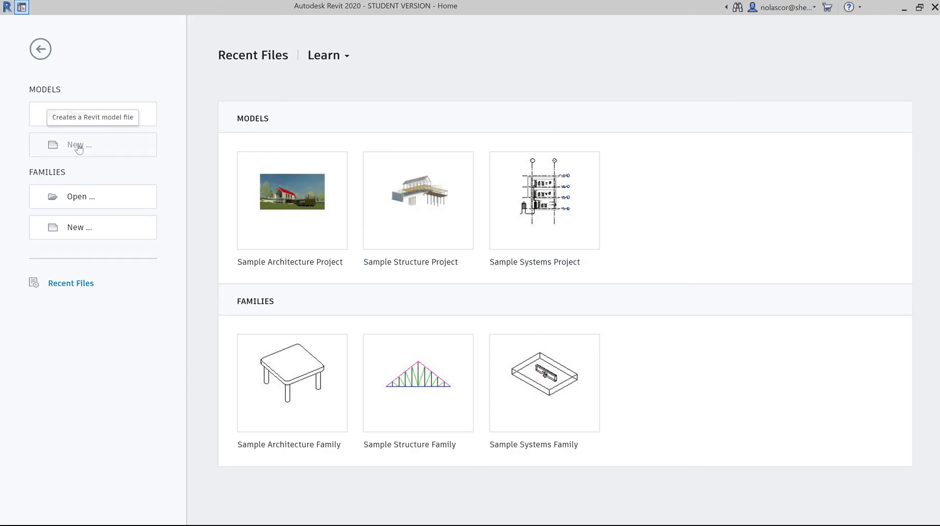
- Look over the Week 1 topics outline in Firefox and return to Revit
key("alt+Tab")
key("Tab")
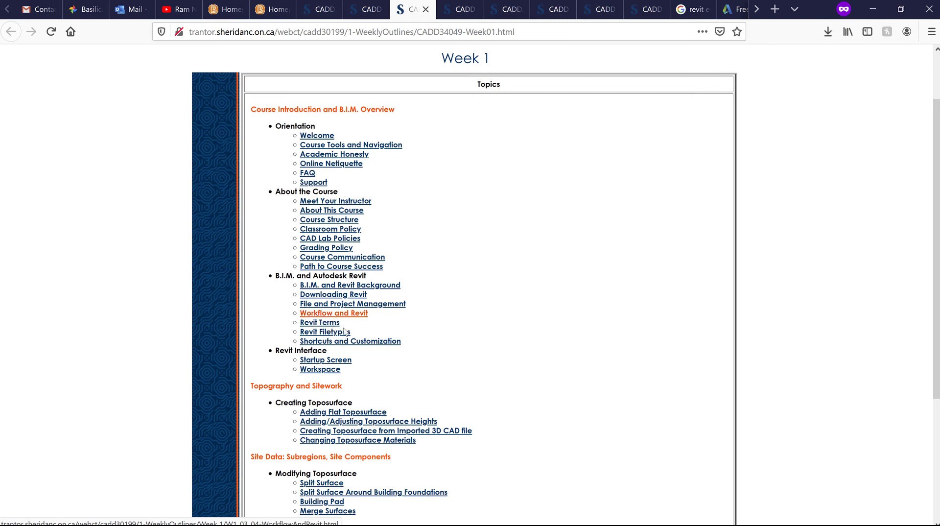
key("alt+Tab")
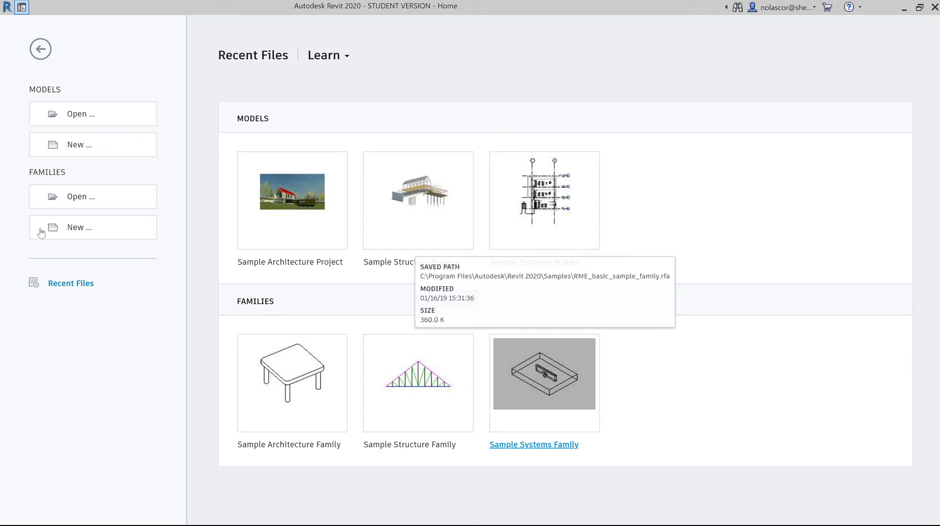
- Create a new project based on the Architectural Template
left_click(78, 146)
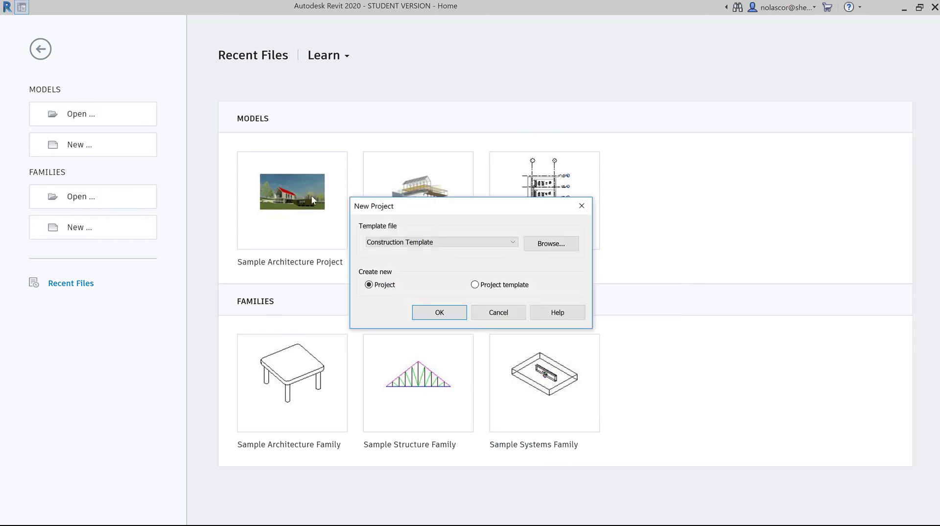
left_click(513, 244)
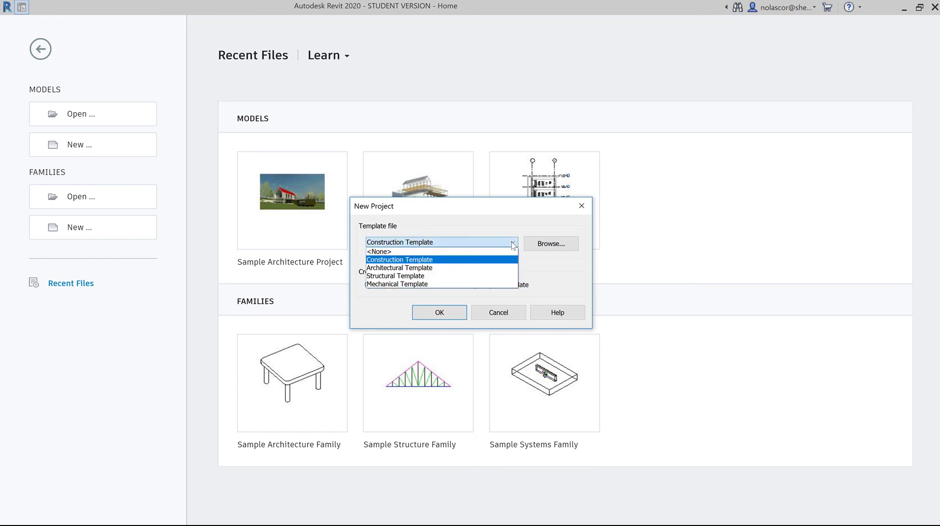
left_click(498, 268)
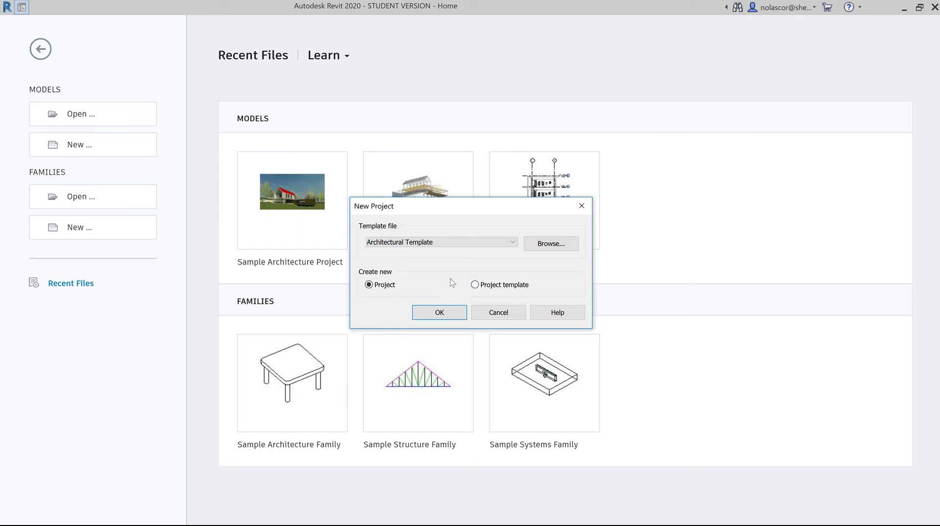
left_click(437, 314)
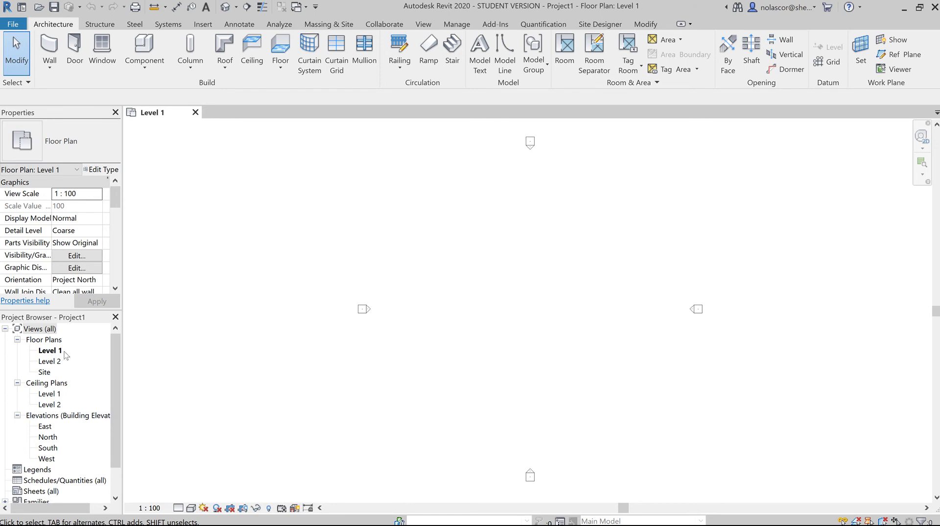
- Open the Site floor plan and select the project base point at the centre of the elevation marks
left_click(45, 373)
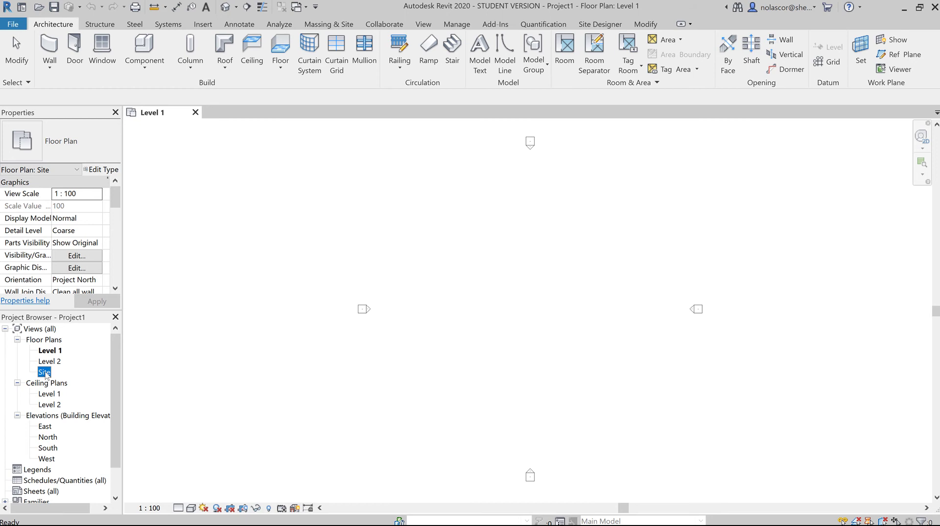
double_click(44, 373)
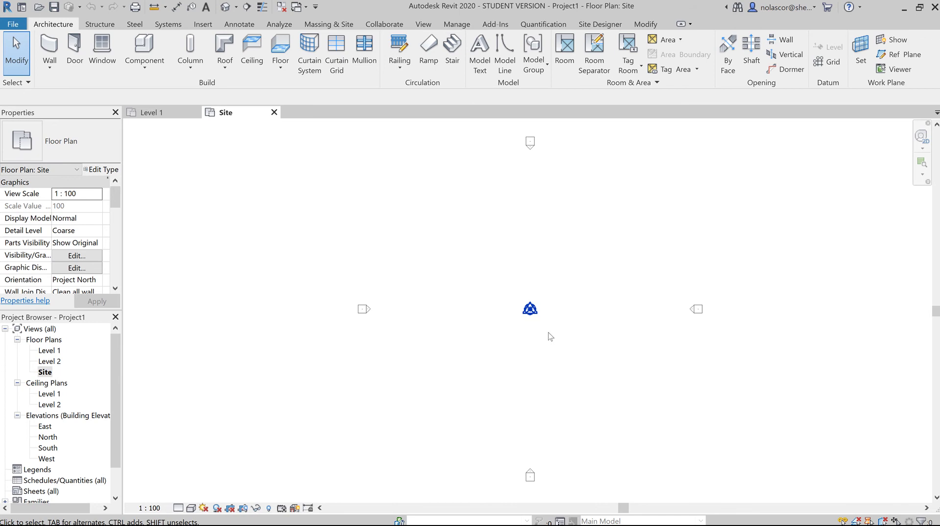
left_click(530, 309)
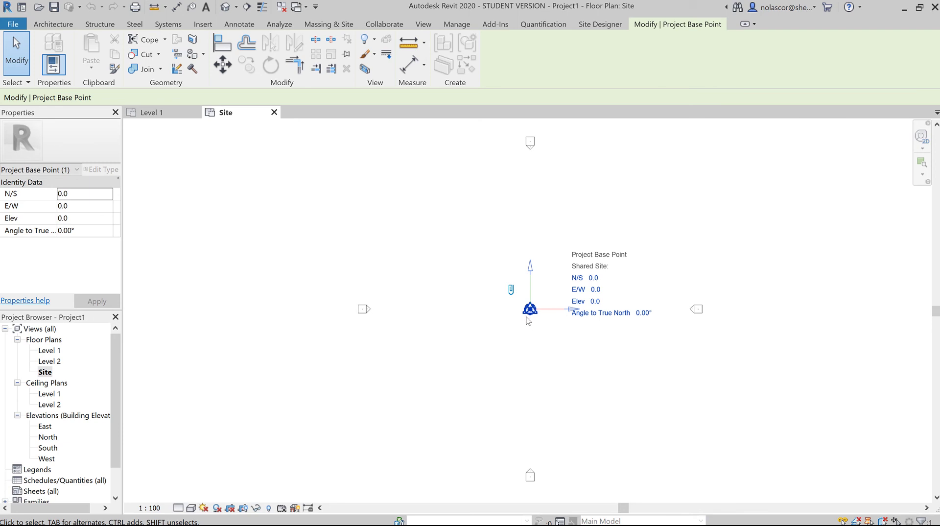
key("Escape")
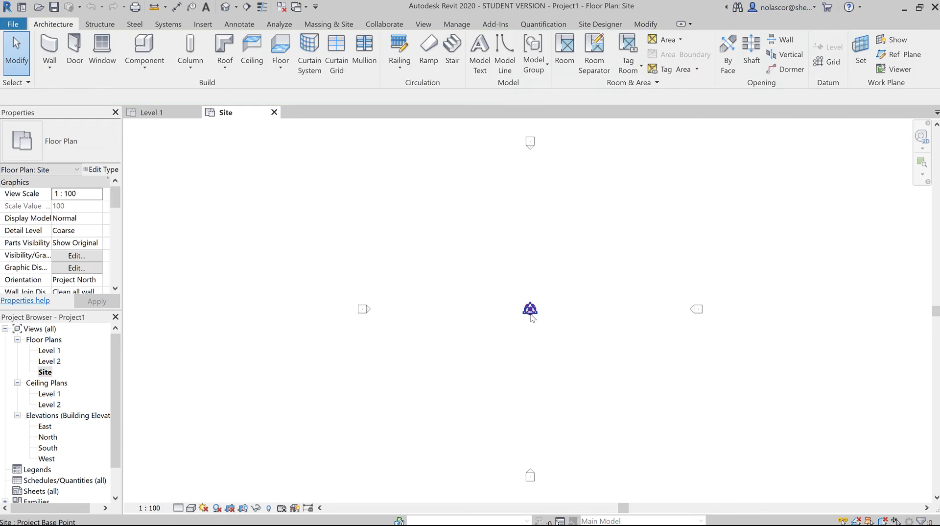
left_click(531, 313)
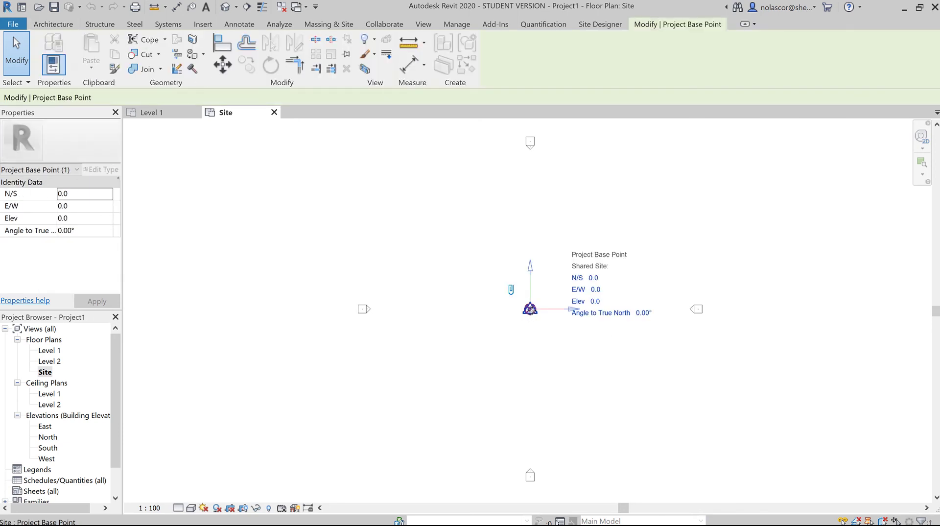
- Examine the project base point and its position relative to the four elevation marks in the Site plan
key("Escape")
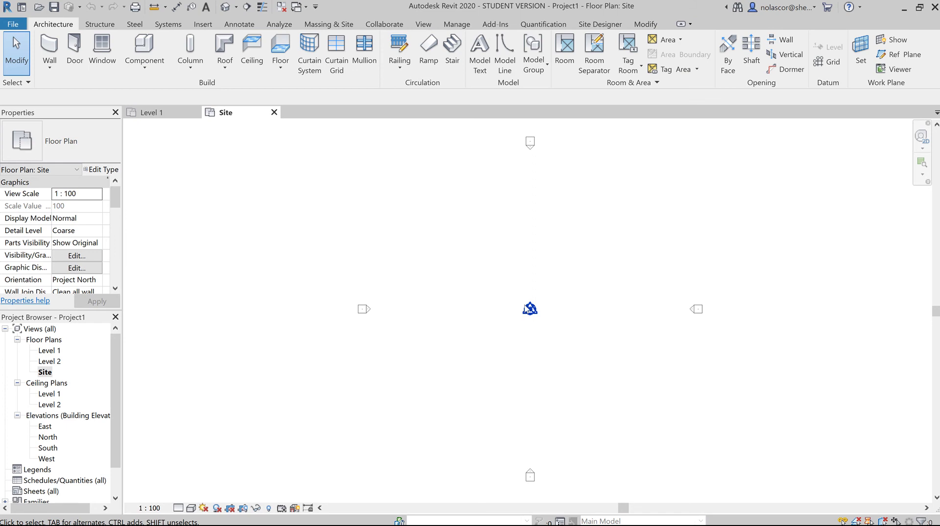
scroll(534, 306, "up", 3)
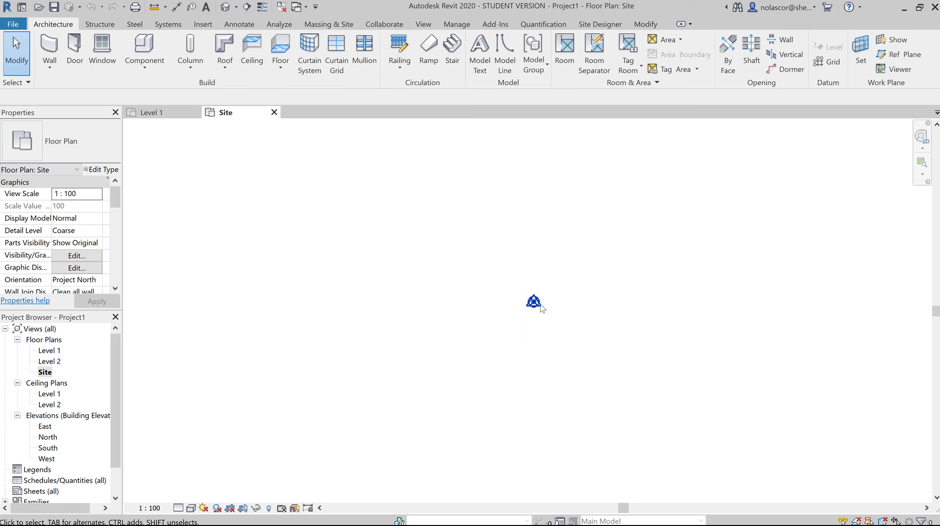
left_click(535, 303)
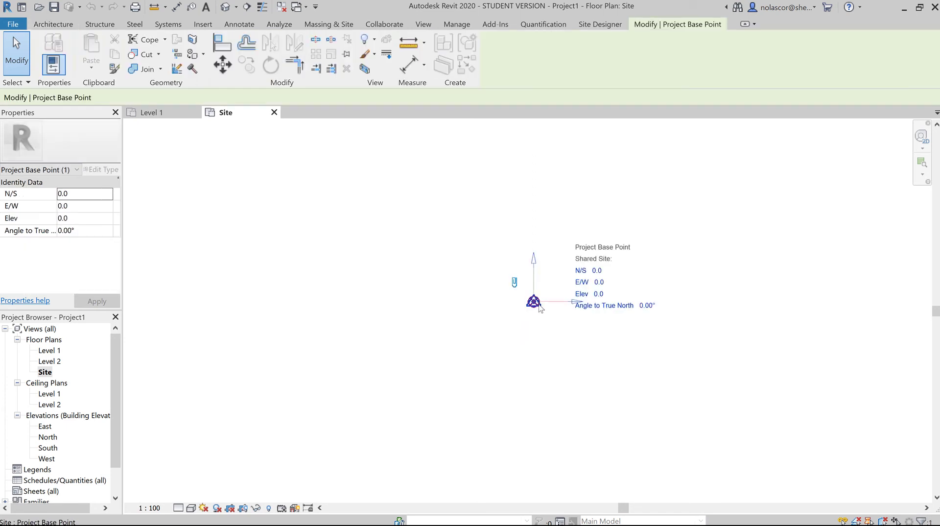
key("Escape")
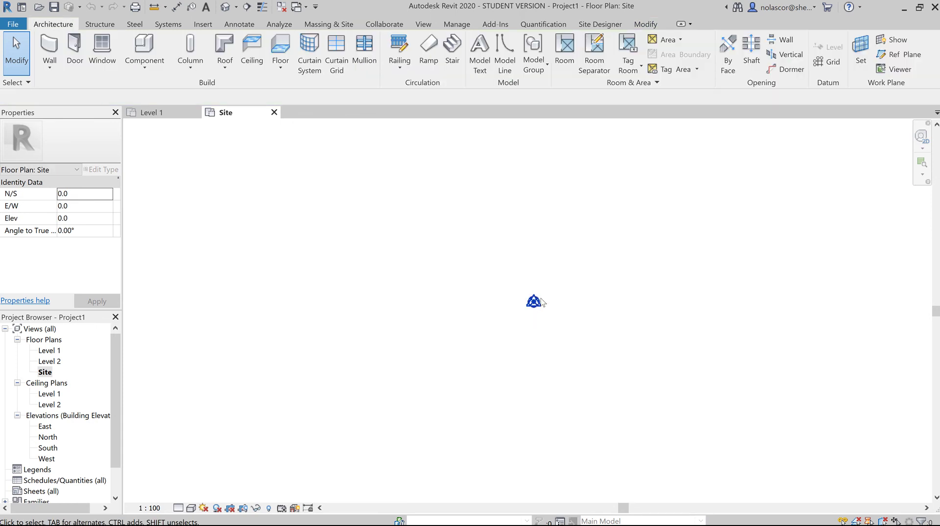
left_click(536, 302)
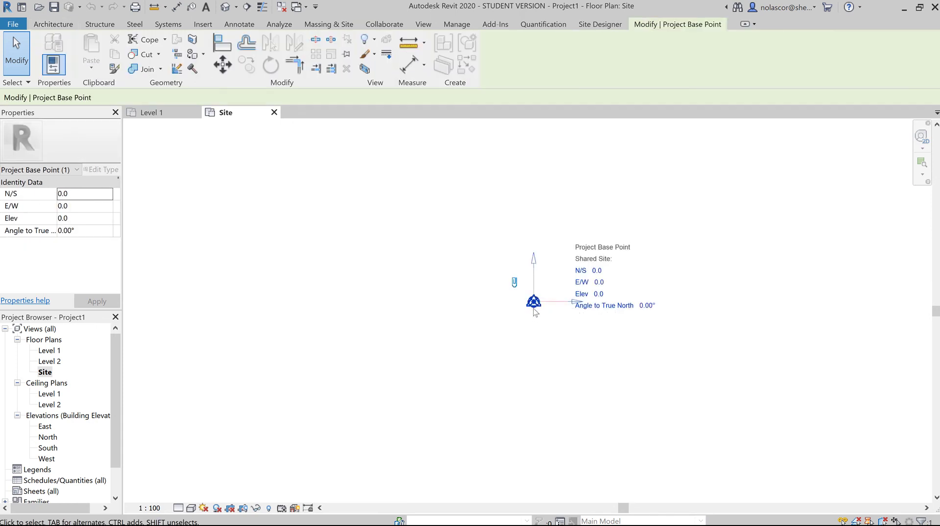
key("Escape")
left_click(534, 308)
key("Escape")
scroll(556, 325, "down", 3)
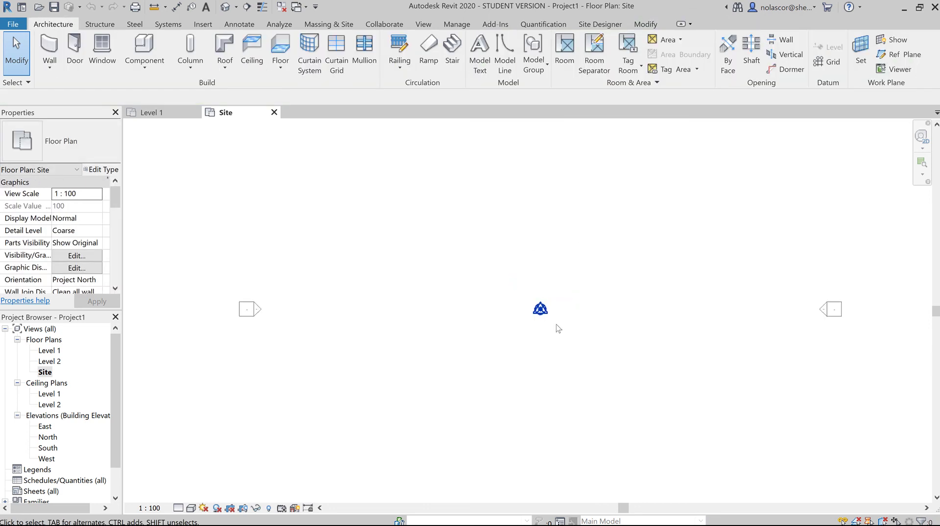
scroll(612, 343, "down", 2)
scroll(648, 353, "down", 1)
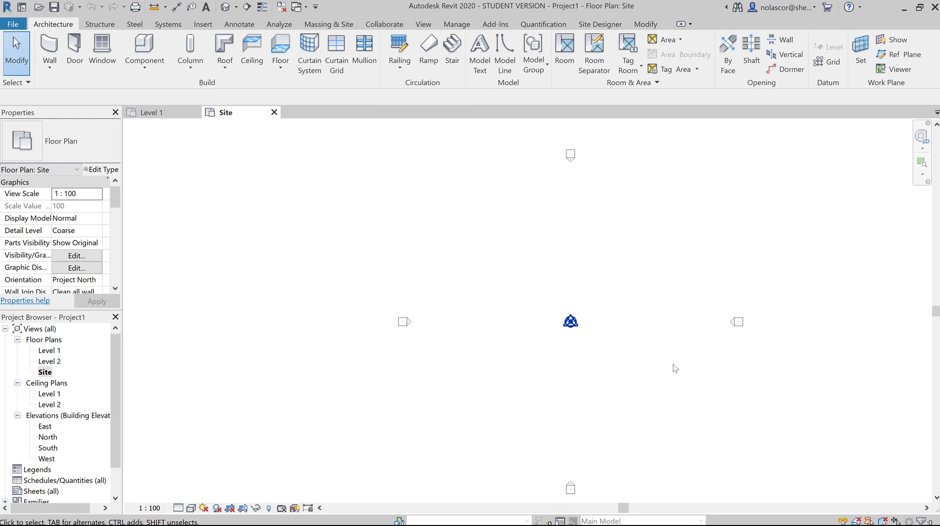
middle_click_drag(674, 370, 642, 377)
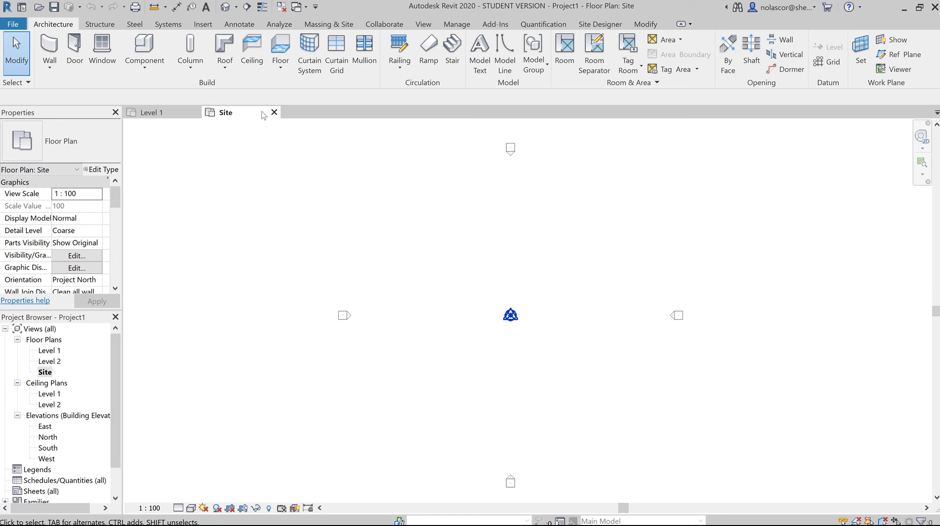
- Start a CAD import and choose EX1A.dwg from the S2020 folder inside webct's CADD30199 folder
left_click(203, 26)
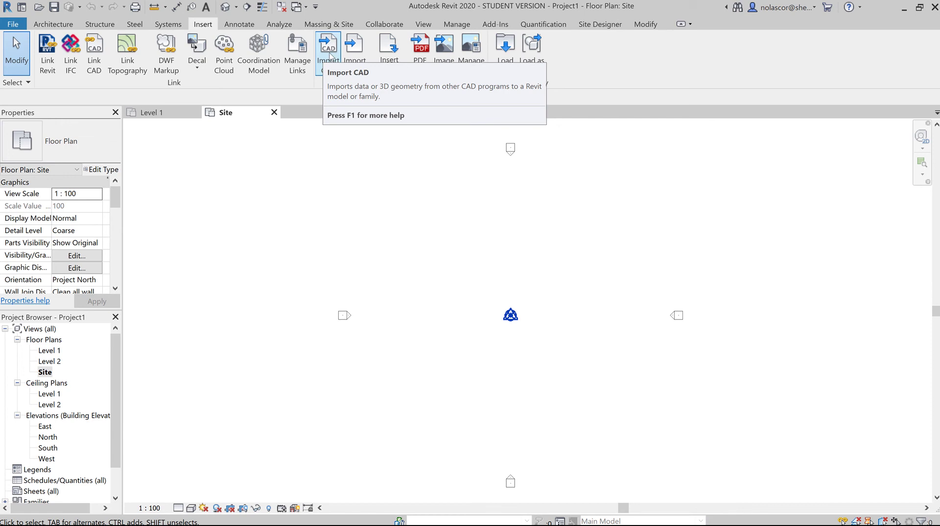
left_click(329, 56)
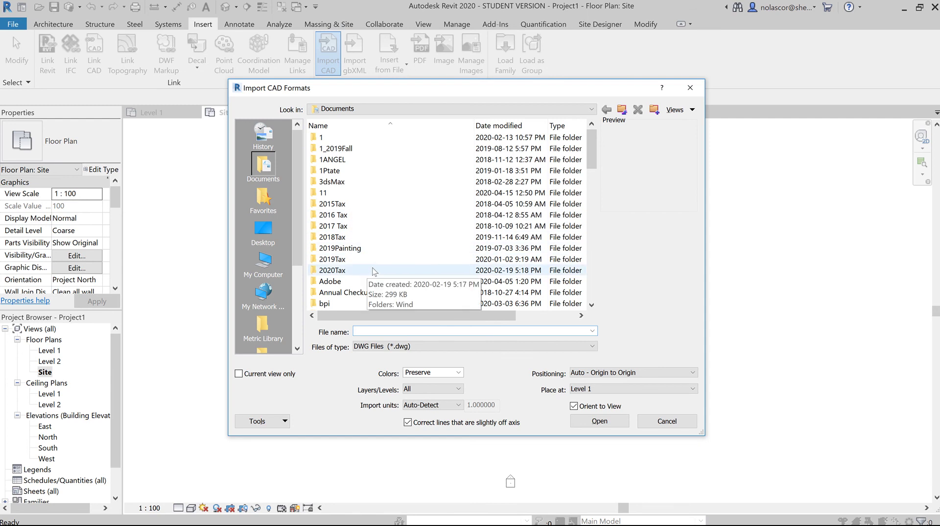
scroll(377, 269, "down", 4)
scroll(378, 269, "down", 8)
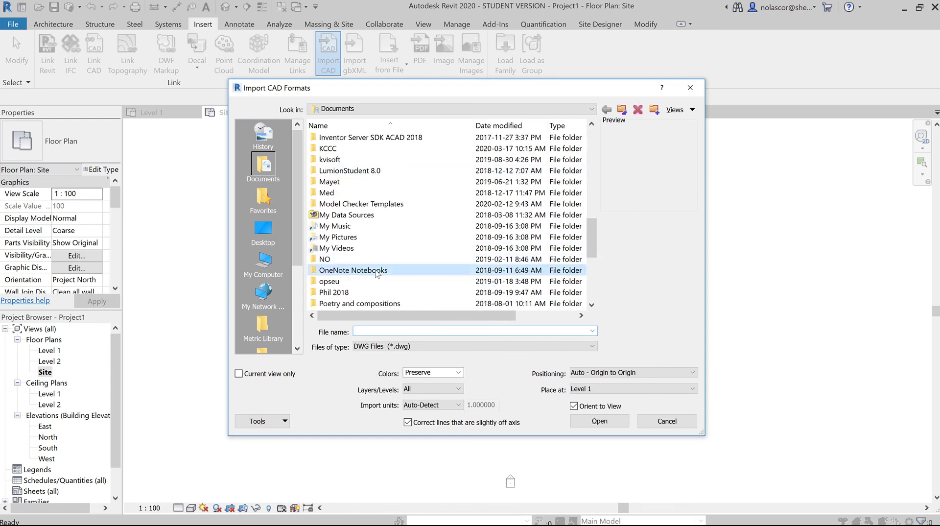
scroll(377, 272, "down", 5)
double_click(367, 248)
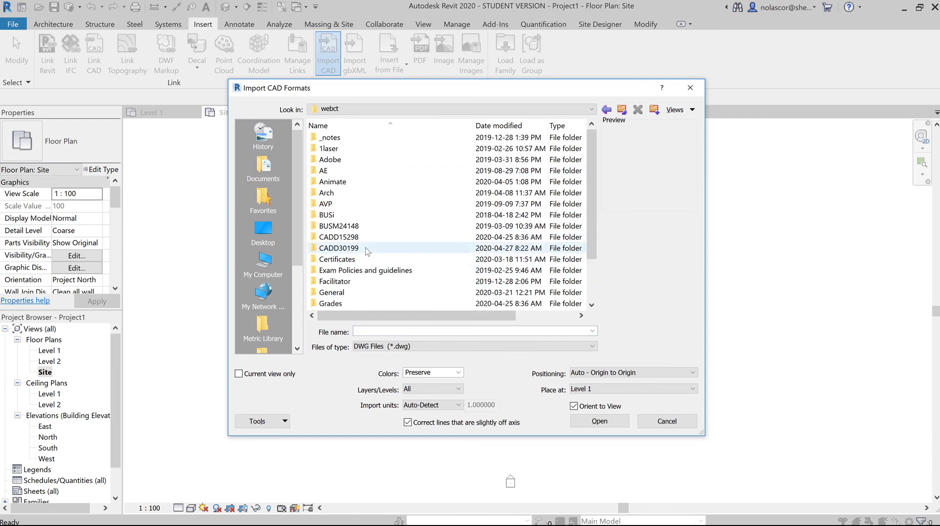
double_click(372, 248)
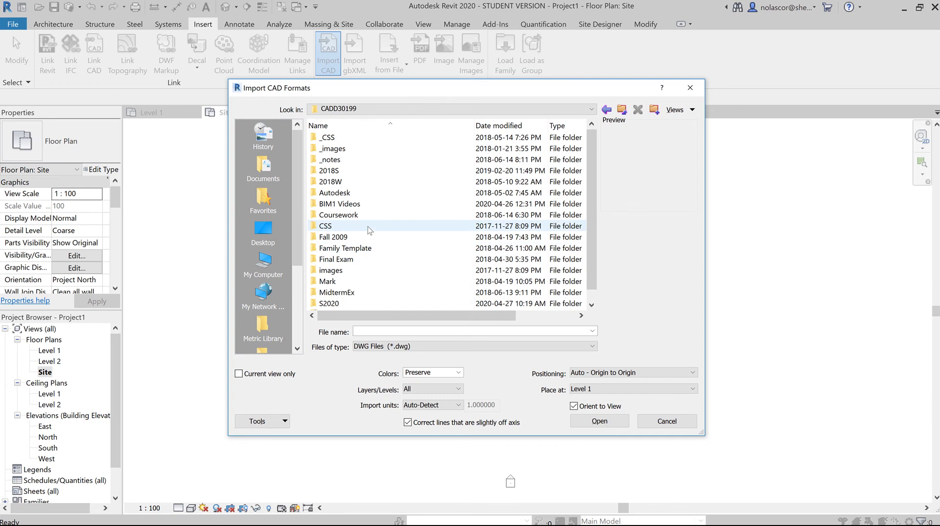
scroll(369, 215, "down", 1)
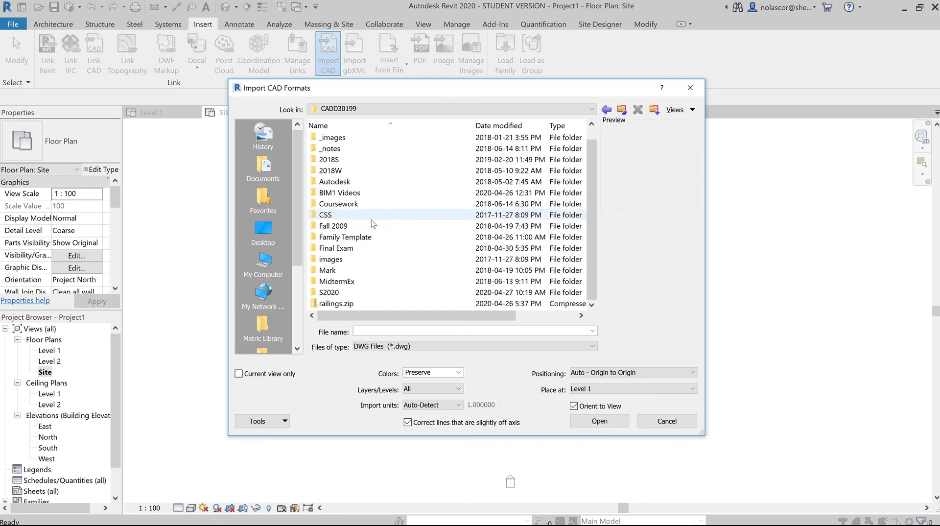
double_click(376, 292)
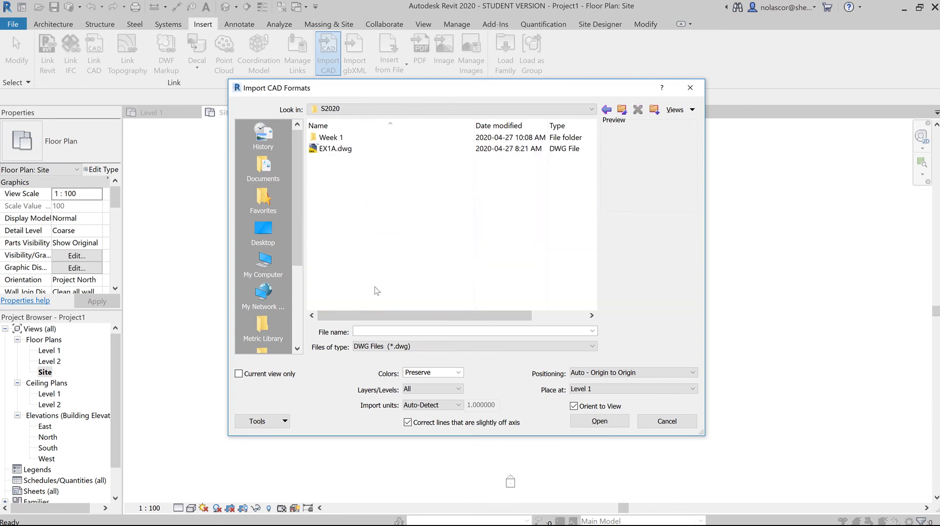
left_click(343, 148)
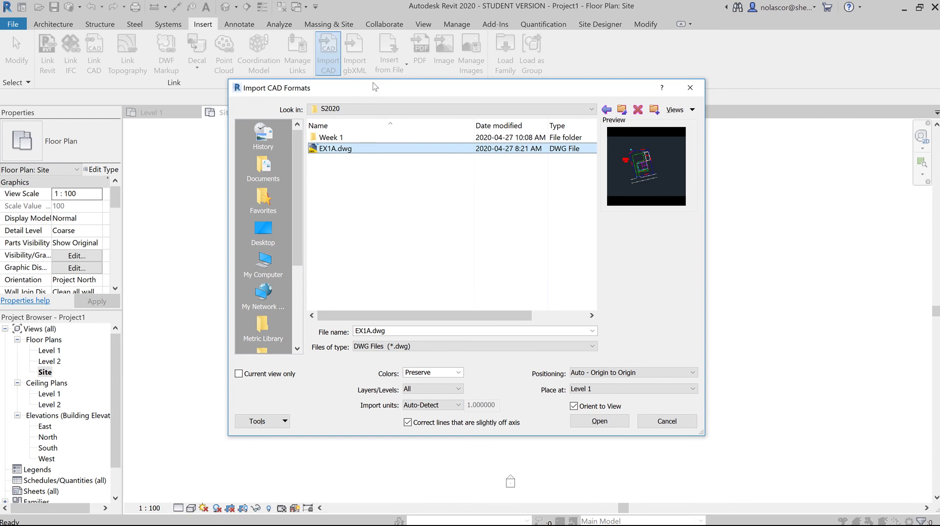
left_click_drag(372, 95, 536, 90)
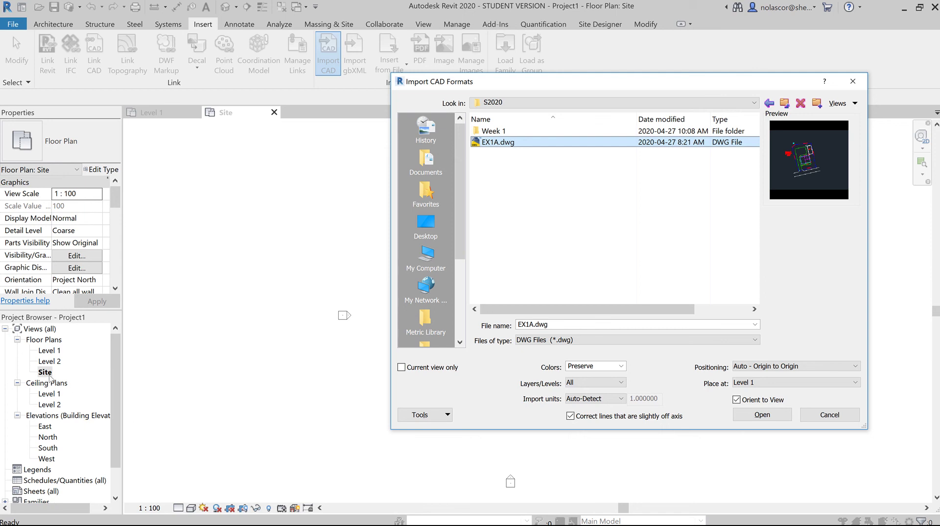
- Limit the import to the current view, set its colors to Black and White and keep all layers
left_click(401, 368)
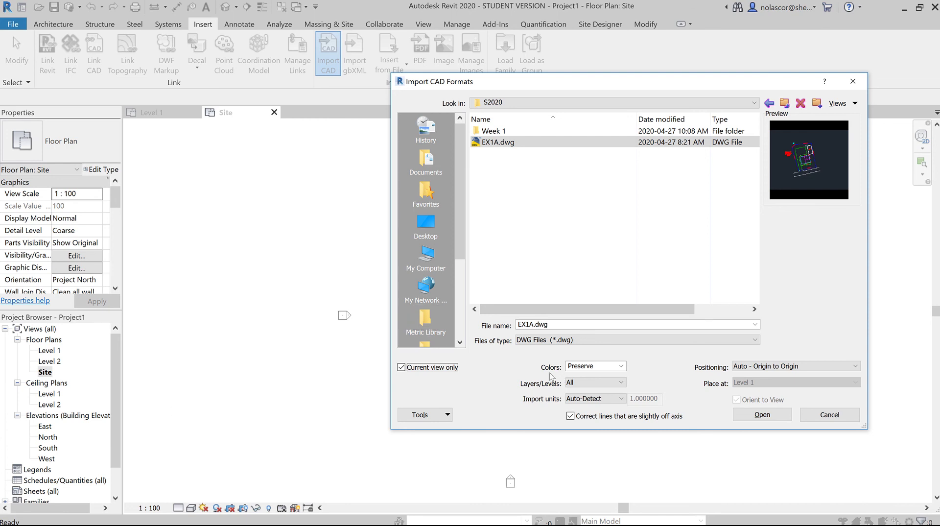
left_click(621, 366)
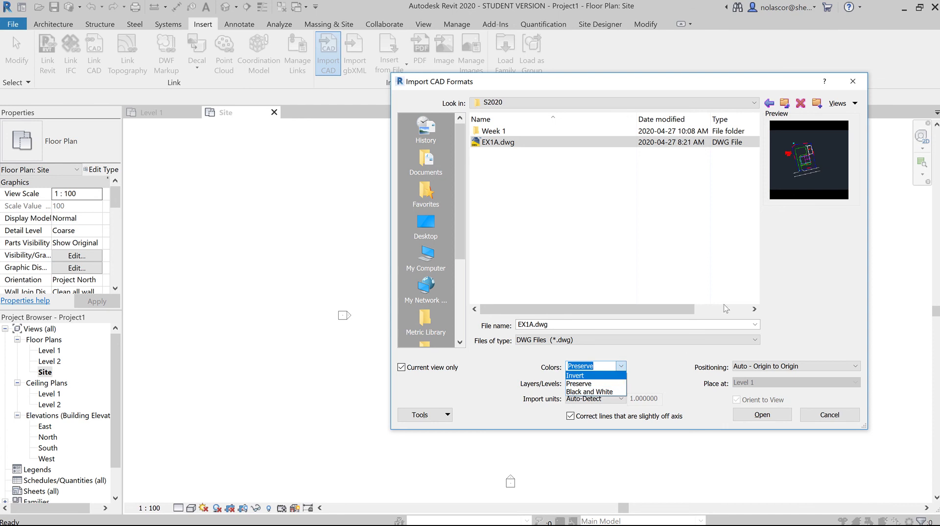
left_click(618, 393)
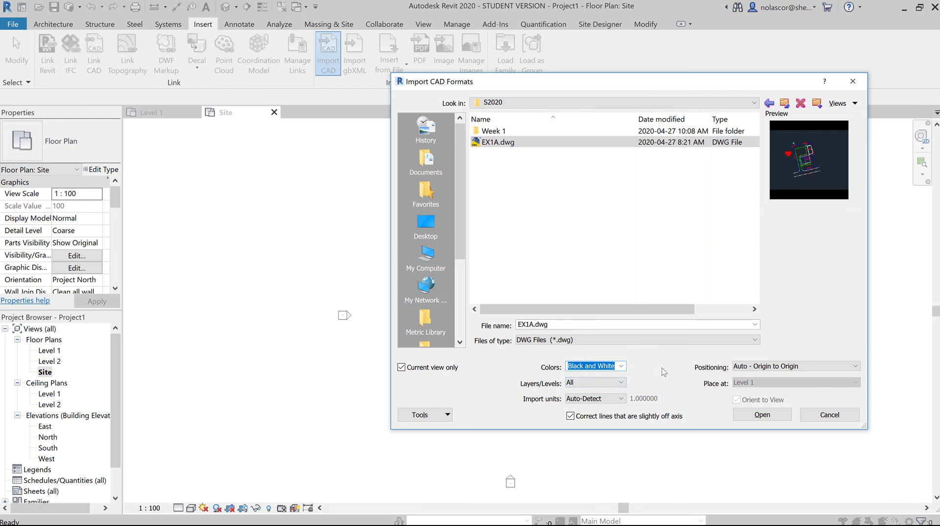
left_click(621, 382)
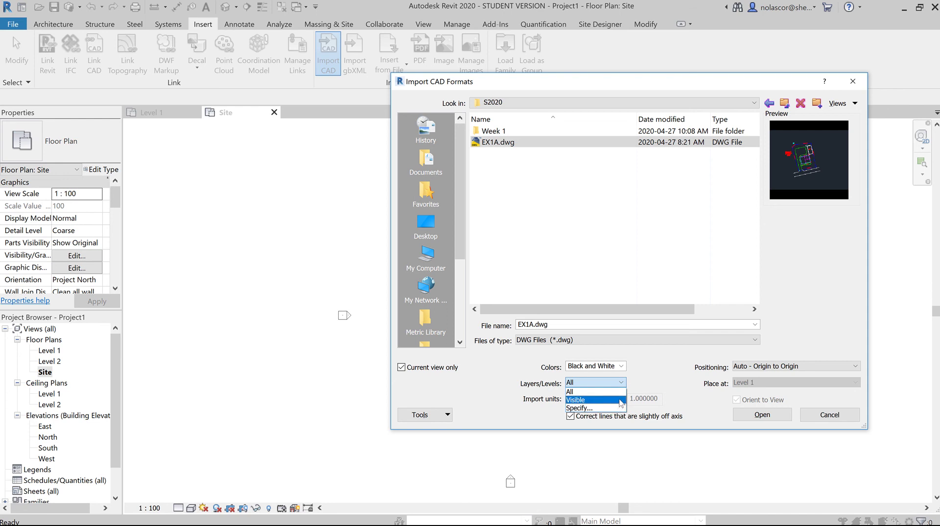
left_click(649, 380)
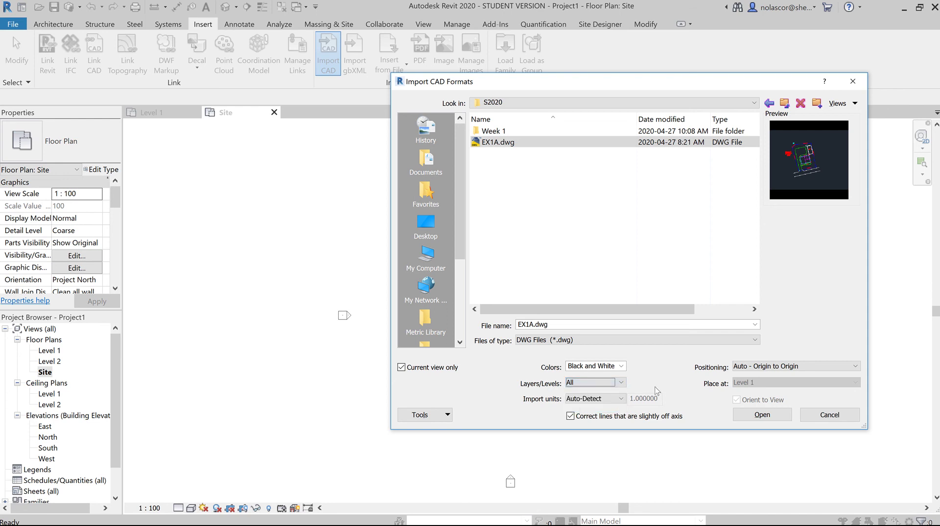
- Keep import units on Auto-Detect, turn off correction of lines slightly off axis, and import the drawing Origin to Origin
left_click(622, 399)
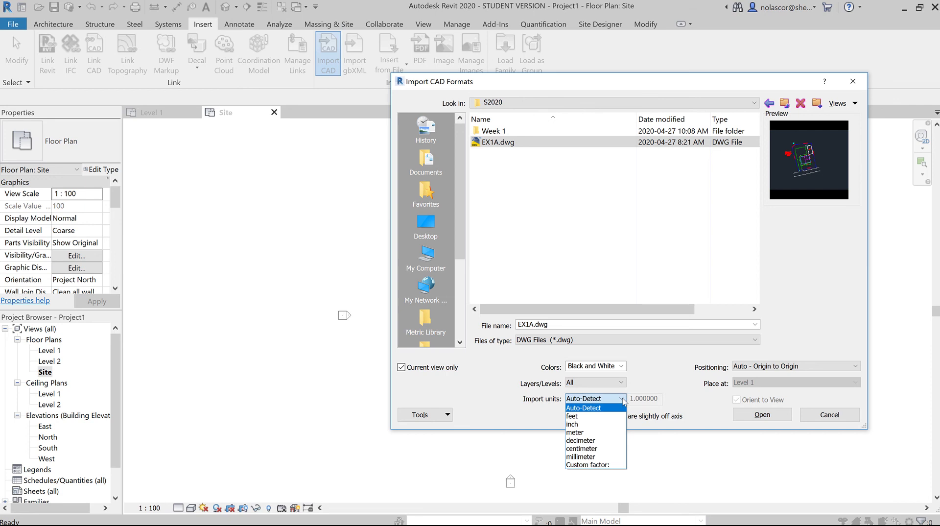
left_click(610, 434)
left_click(621, 398)
left_click(619, 408)
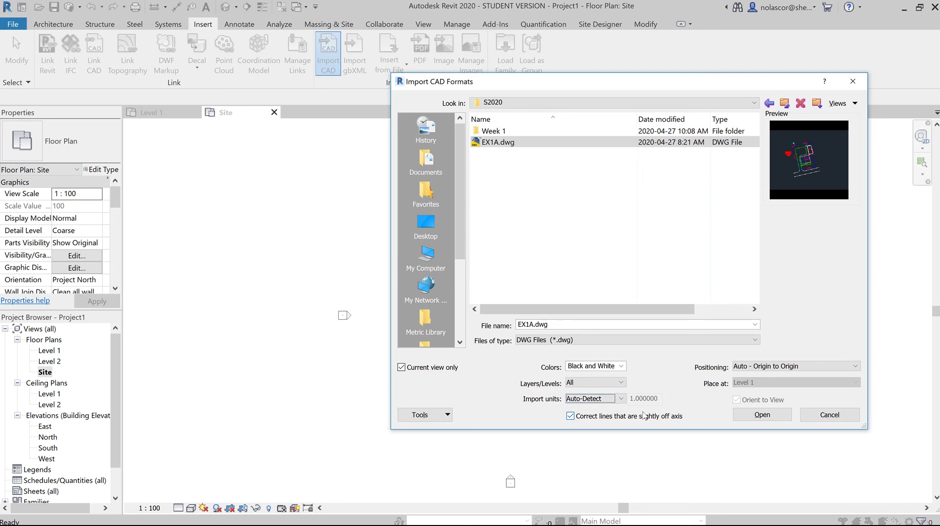
left_click(571, 417)
left_click(571, 416)
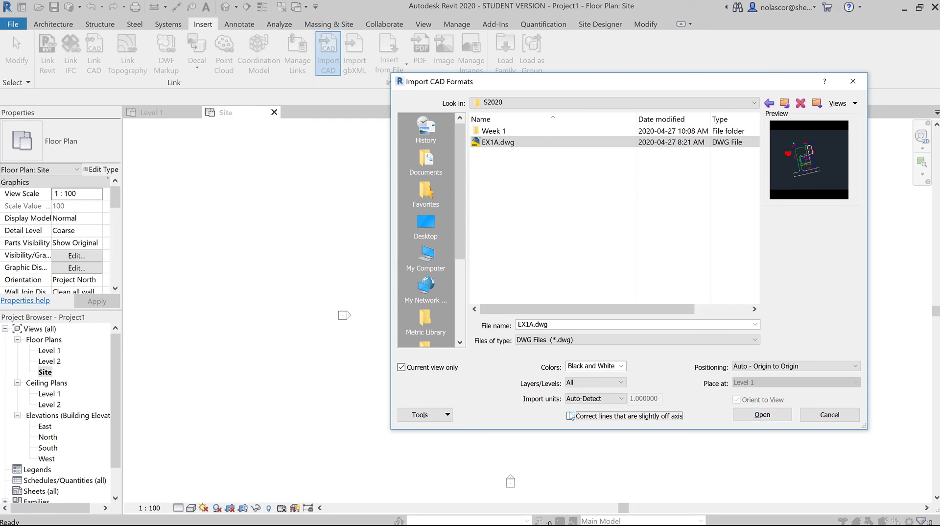
left_click(755, 420)
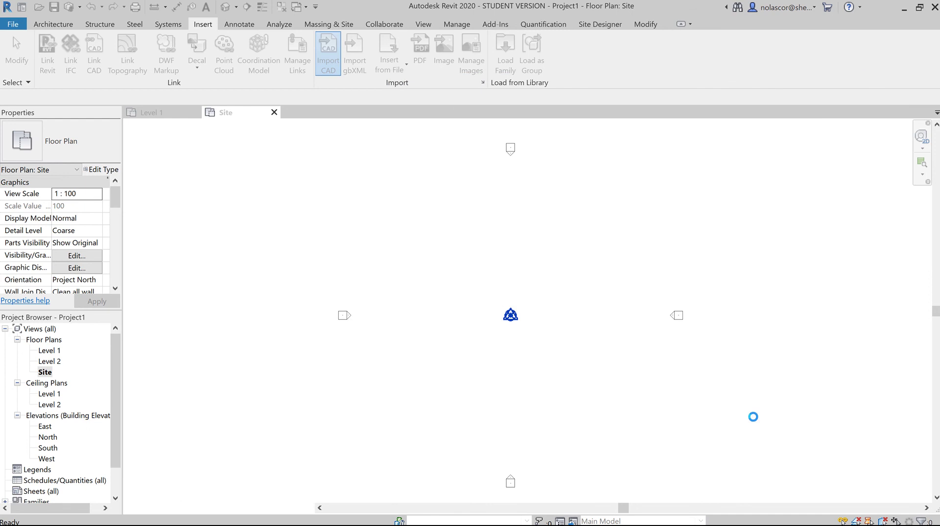
scroll(648, 410, "down", 3)
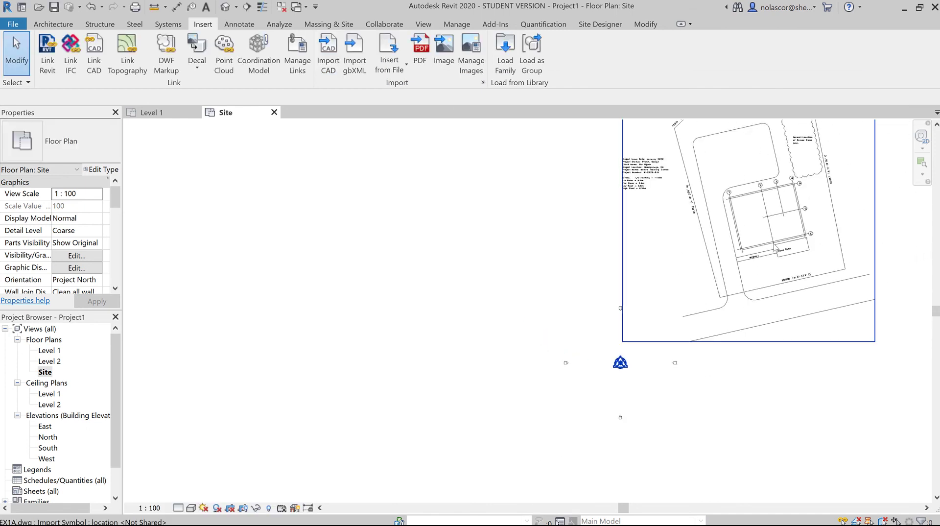
scroll(776, 242, "up", 4)
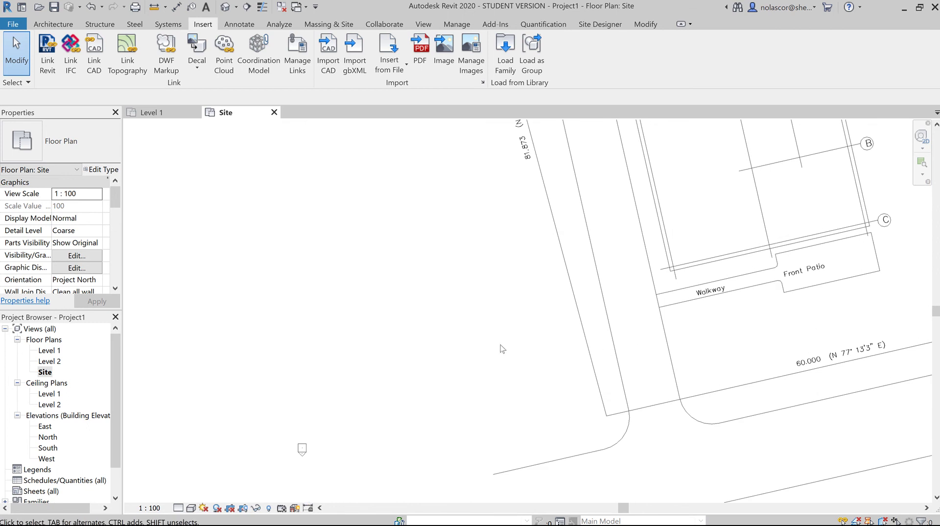
- Review the length format and its available units in Project Units, keeping millimeters
key("u")
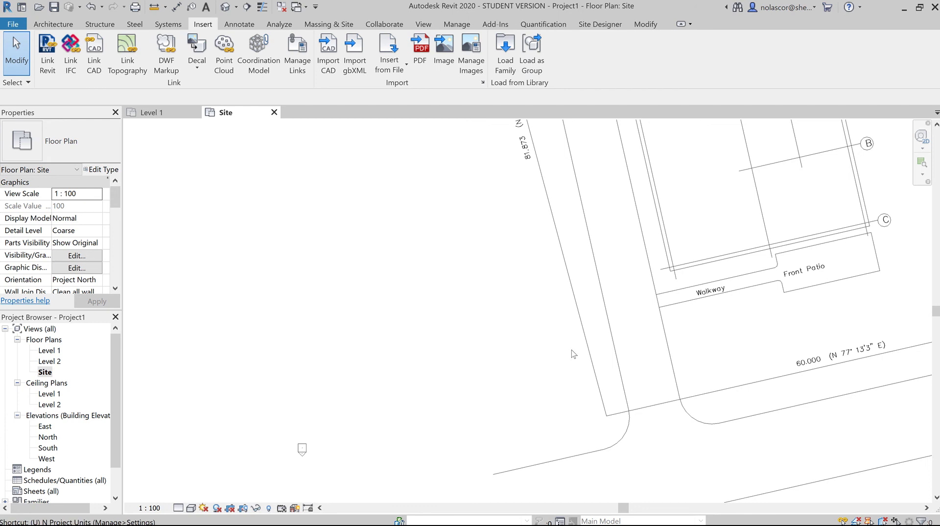
key("n")
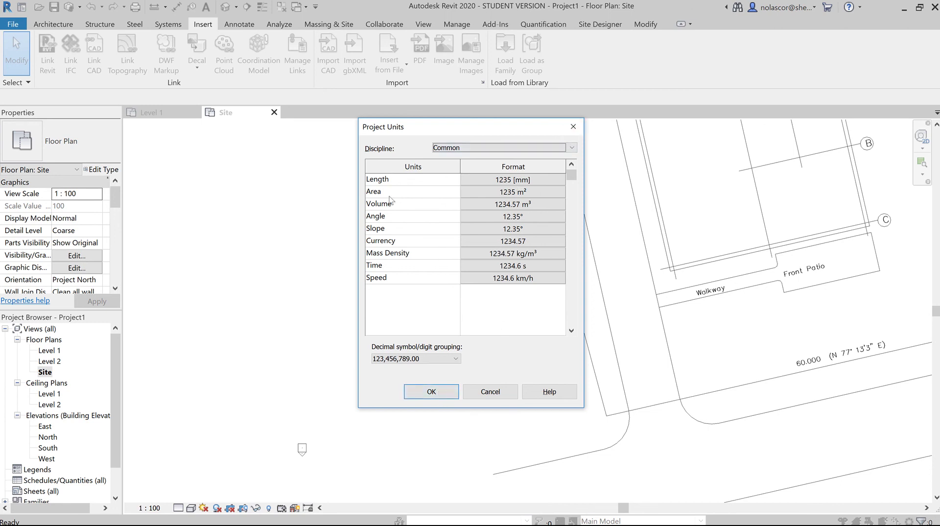
left_click(523, 184)
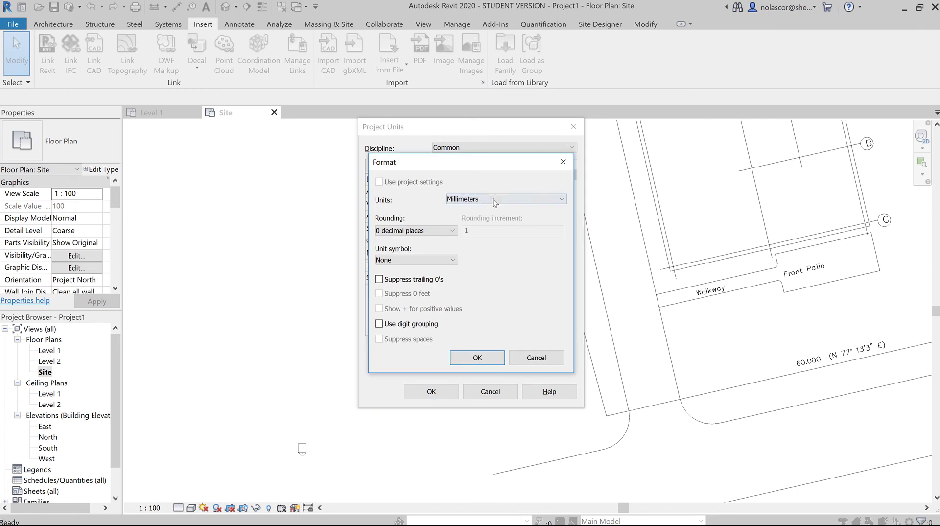
left_click(493, 199)
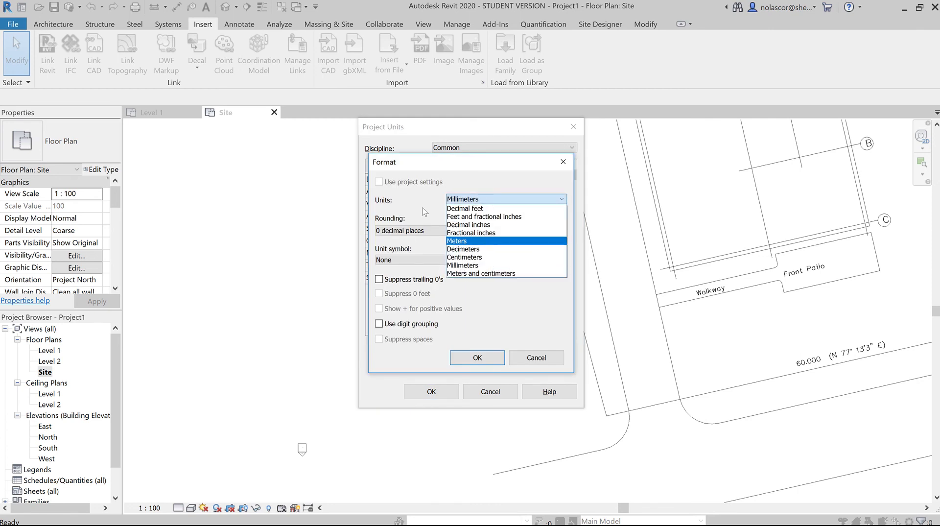
left_click(422, 235)
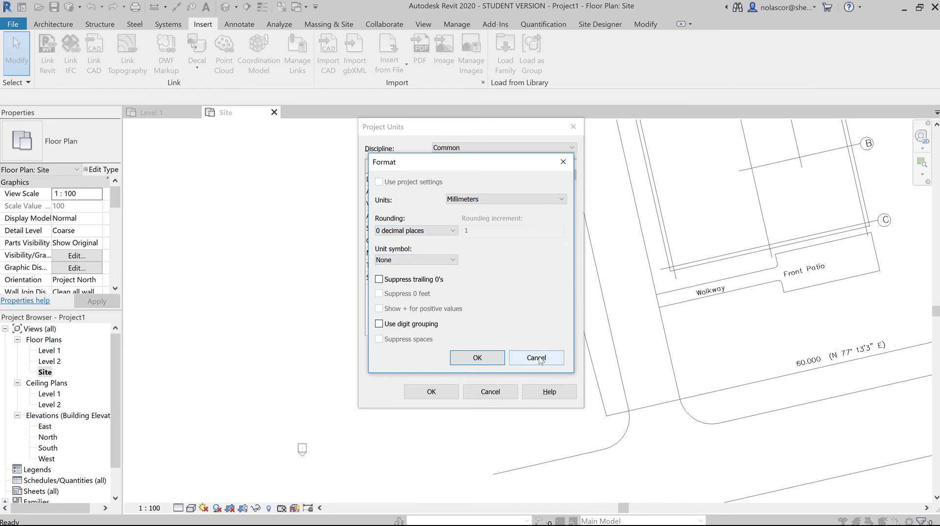
left_click(537, 358)
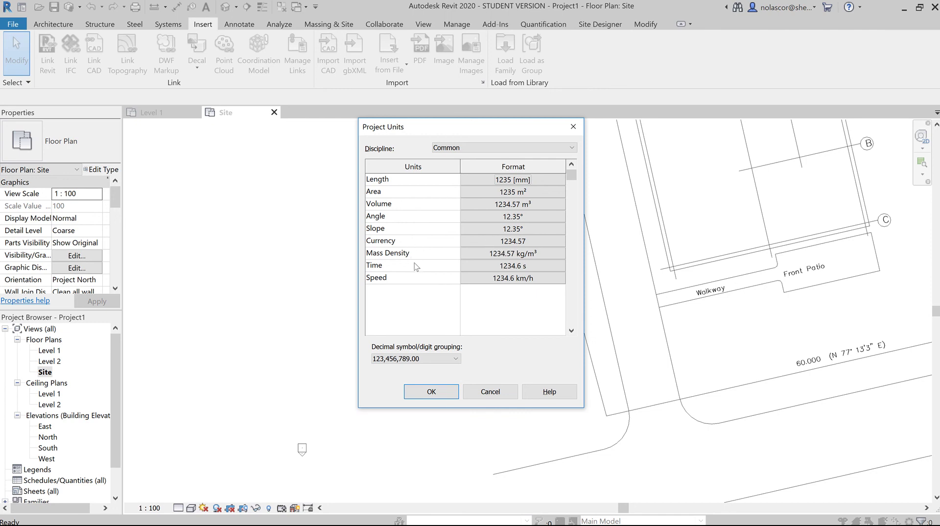
left_click(431, 392)
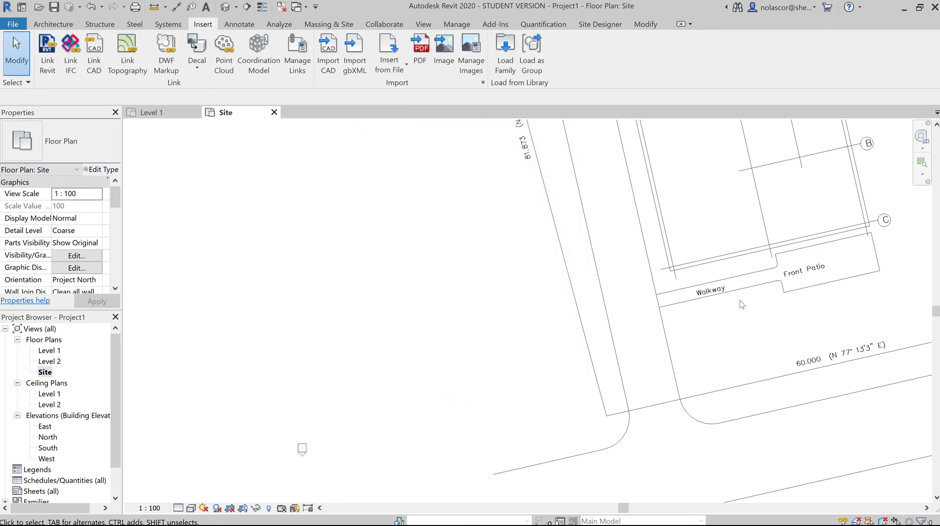
- Measure the south property line labelled 60.000 from its southwest corner to its southeast corner to check the imported drawing's scale
middle_click_drag(789, 324, 529, 334)
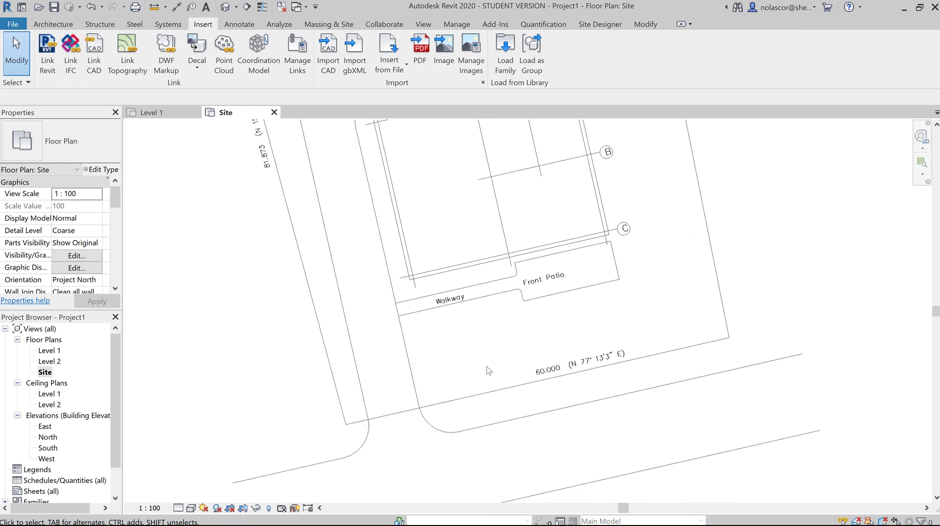
left_click(154, 7)
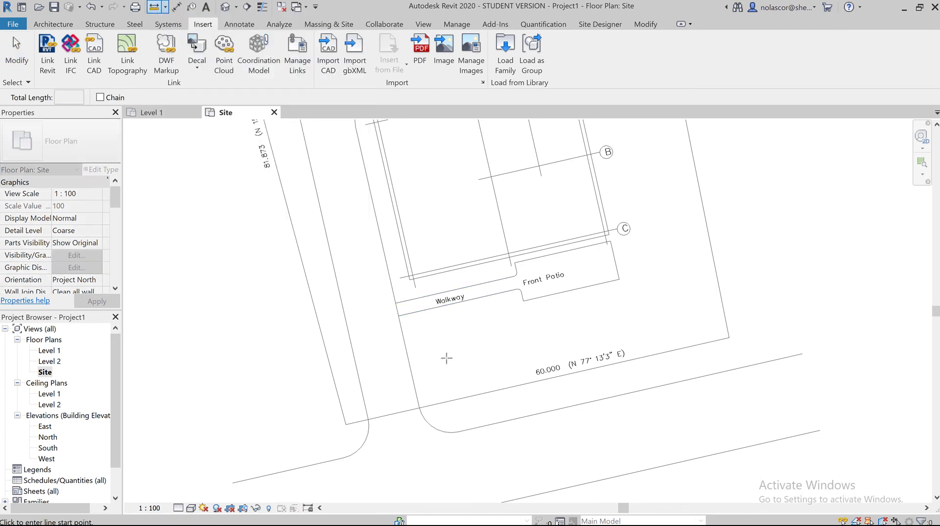
left_click(346, 424)
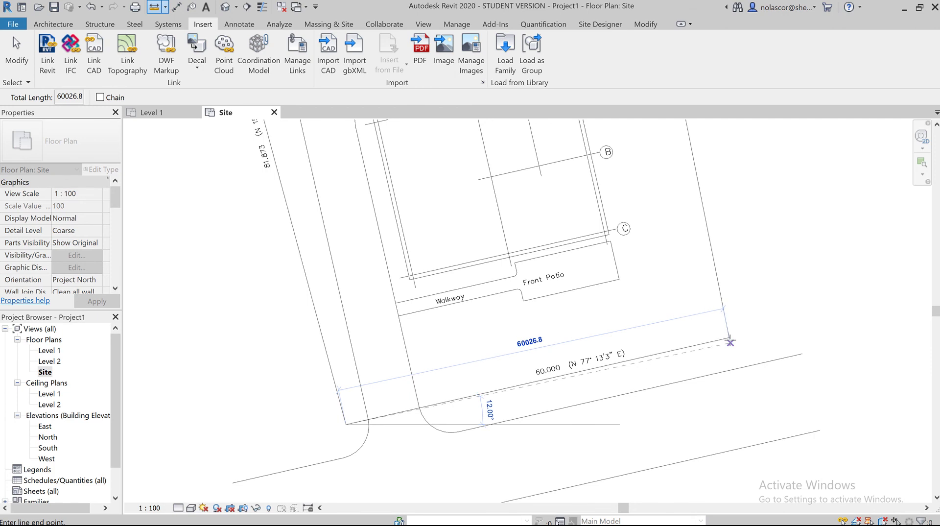
scroll(730, 342, "down", 2)
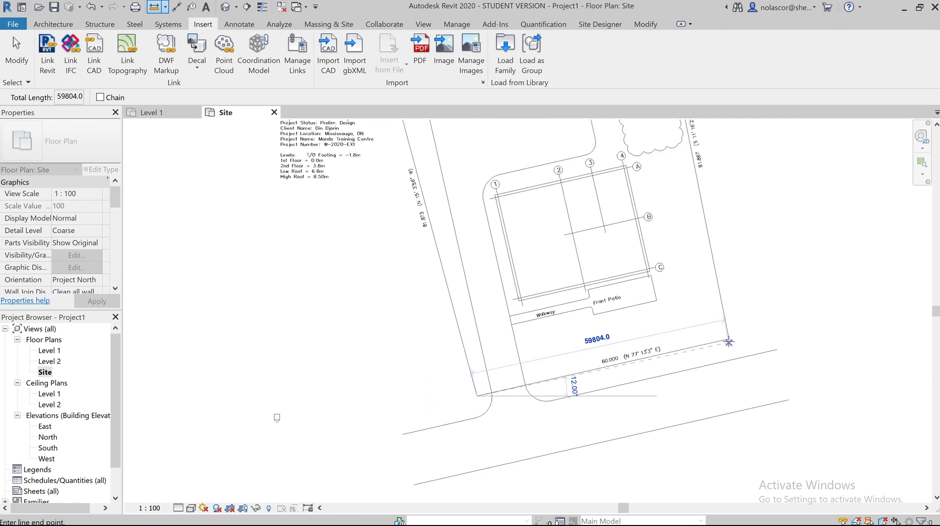
scroll(730, 342, "down", 3)
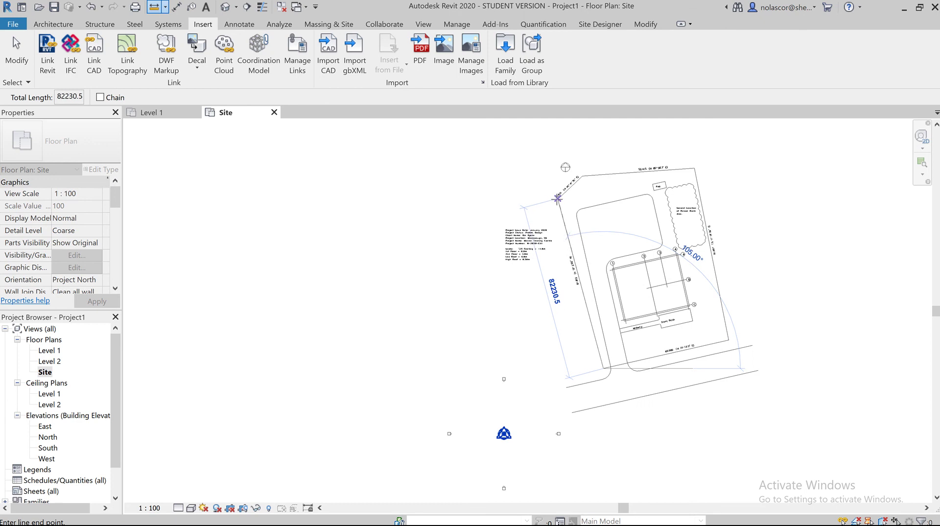
scroll(650, 285, "up", 3)
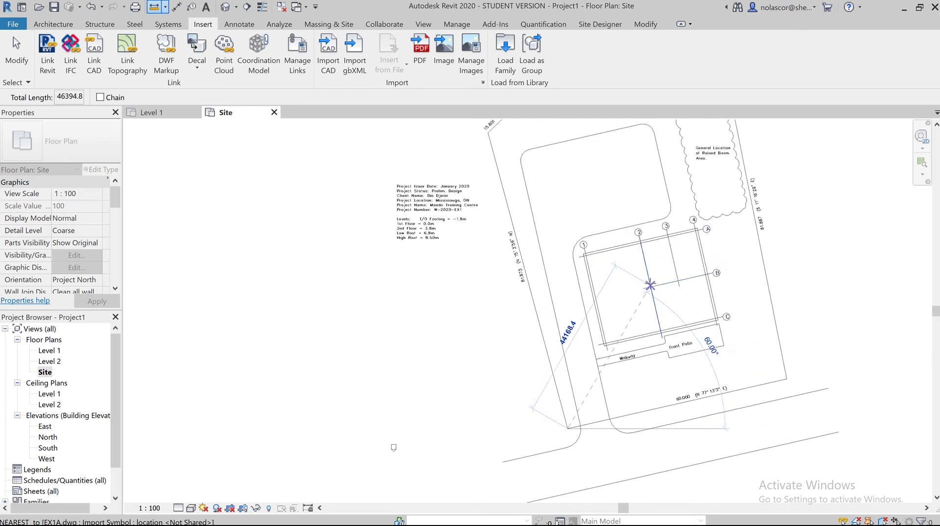
scroll(650, 286, "up", 2)
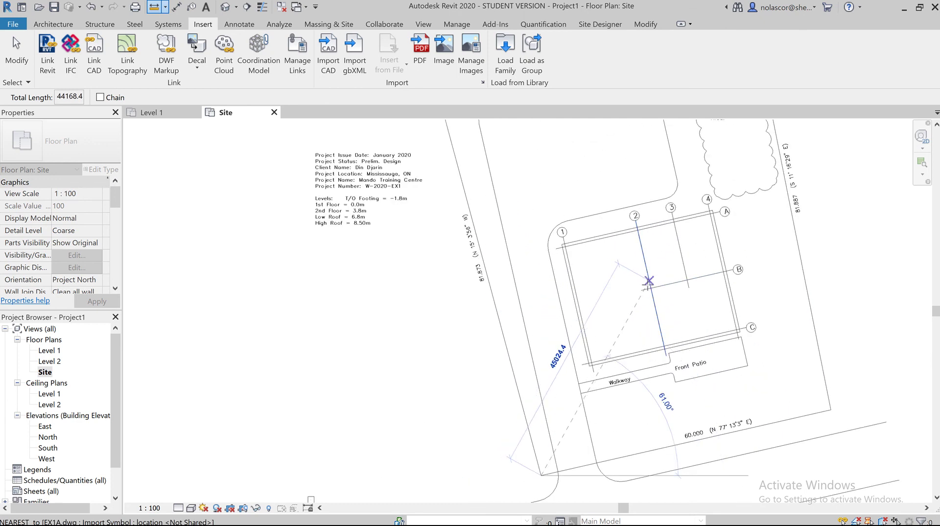
key("Escape")
key("Escape")
scroll(619, 294, "down", 2)
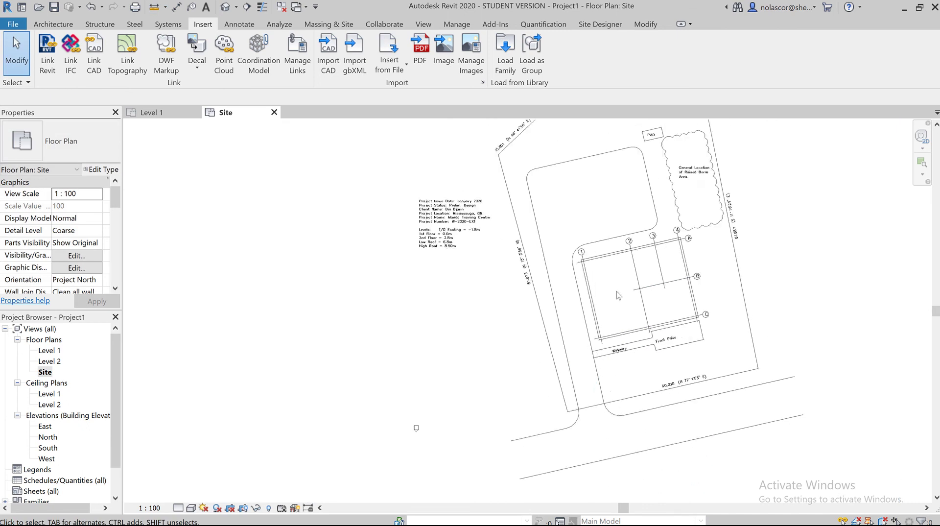
scroll(619, 293, "down", 3)
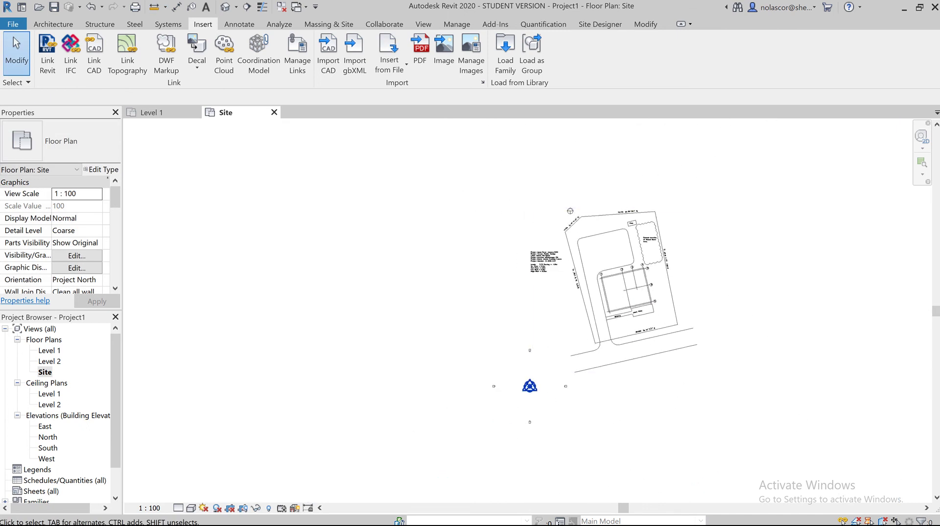